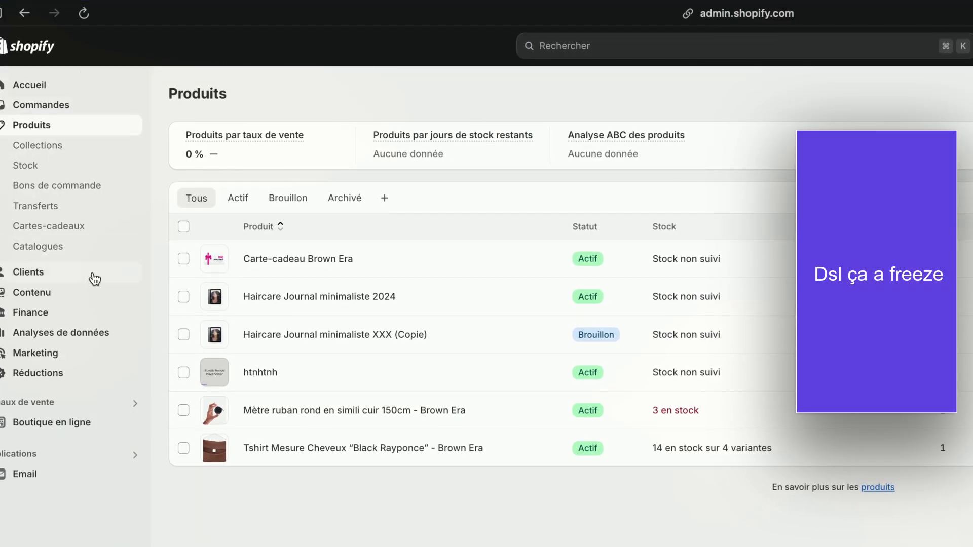
# Review the store's existing collections, gift cards and blog articles
pyautogui.click(57, 147)
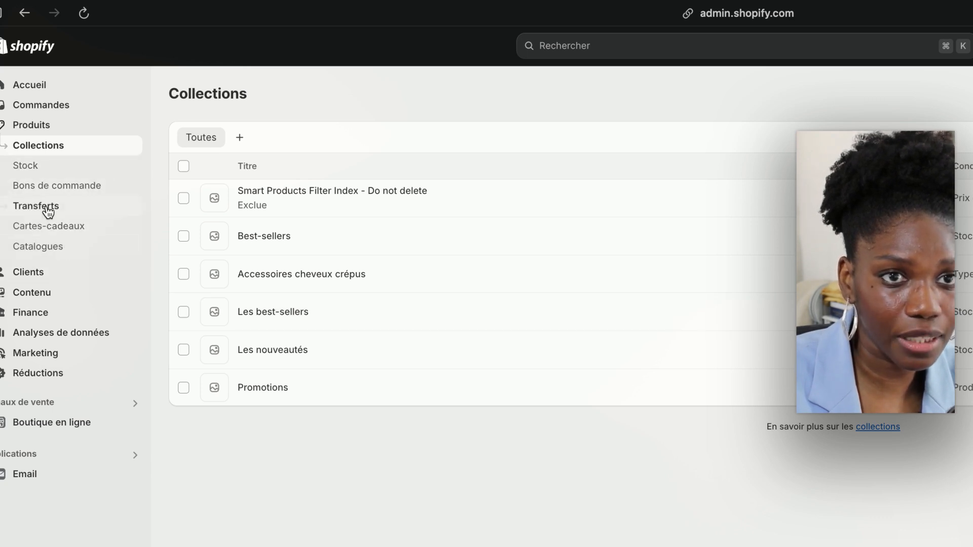
pyautogui.click(66, 228)
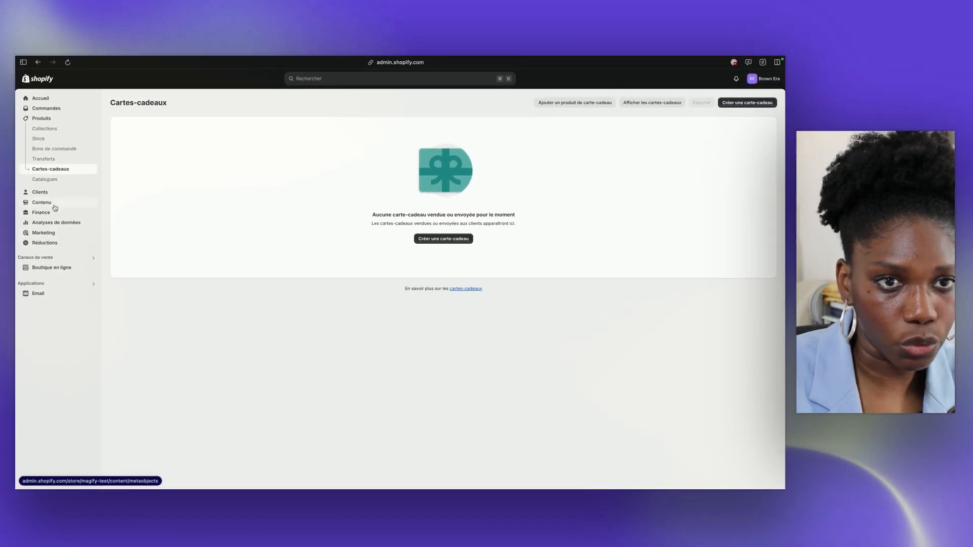
pyautogui.click(53, 267)
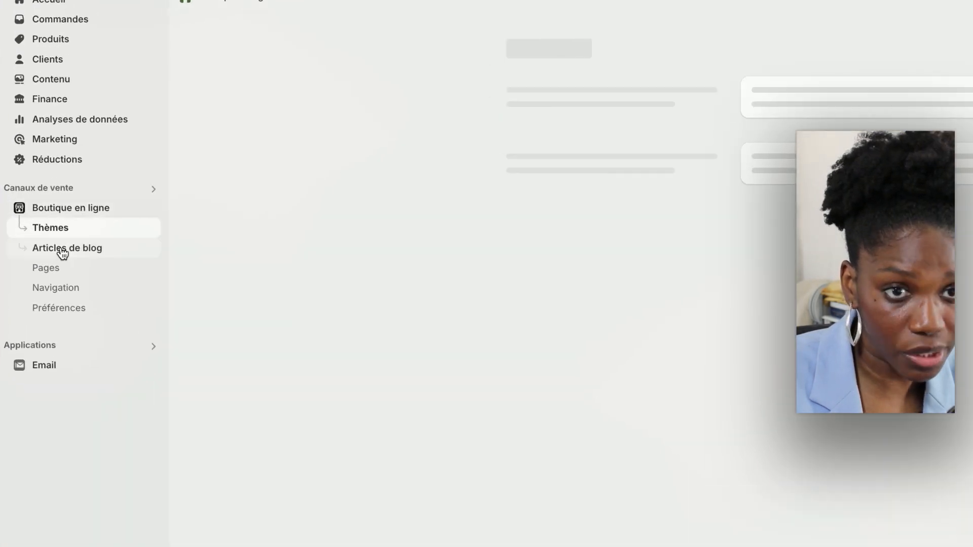
pyautogui.click(58, 245)
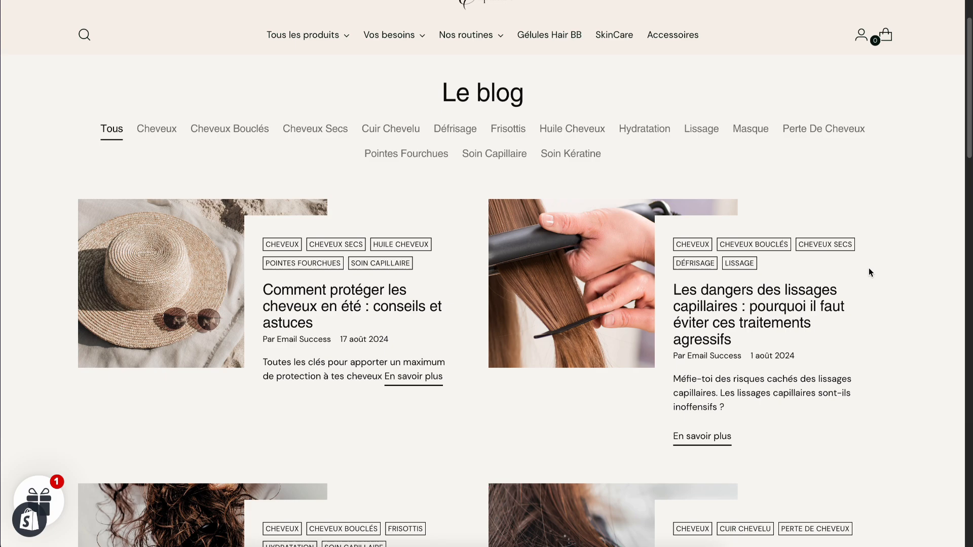
pyautogui.scroll(-9, 869, 270)
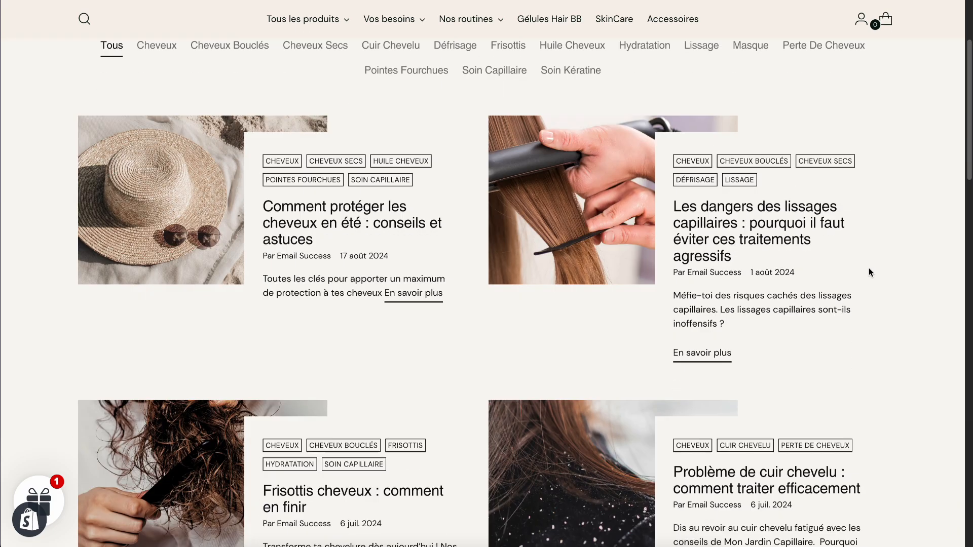
pyautogui.scroll(-3, 869, 273)
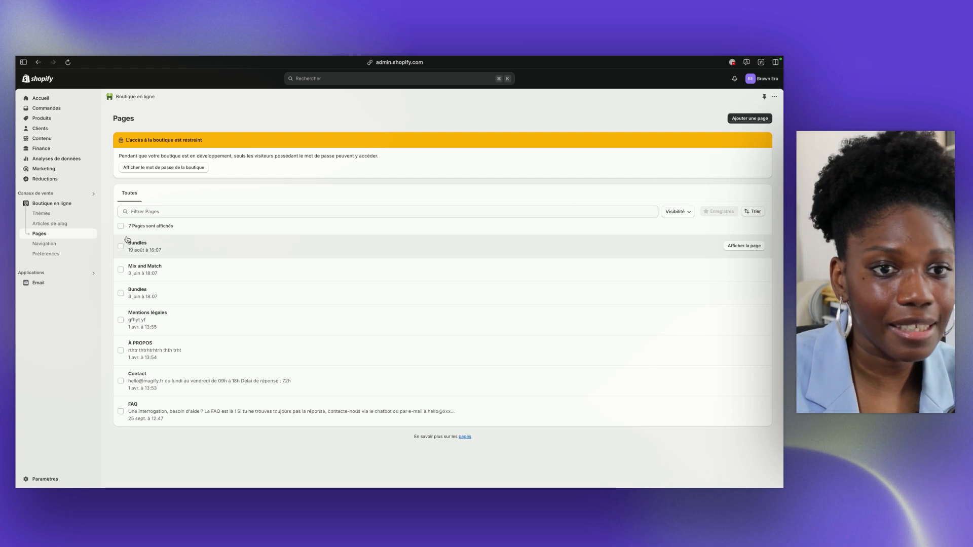
# View the legal notice among the store's written policies in the settings, leaving its text unedited
pyautogui.click(46, 480)
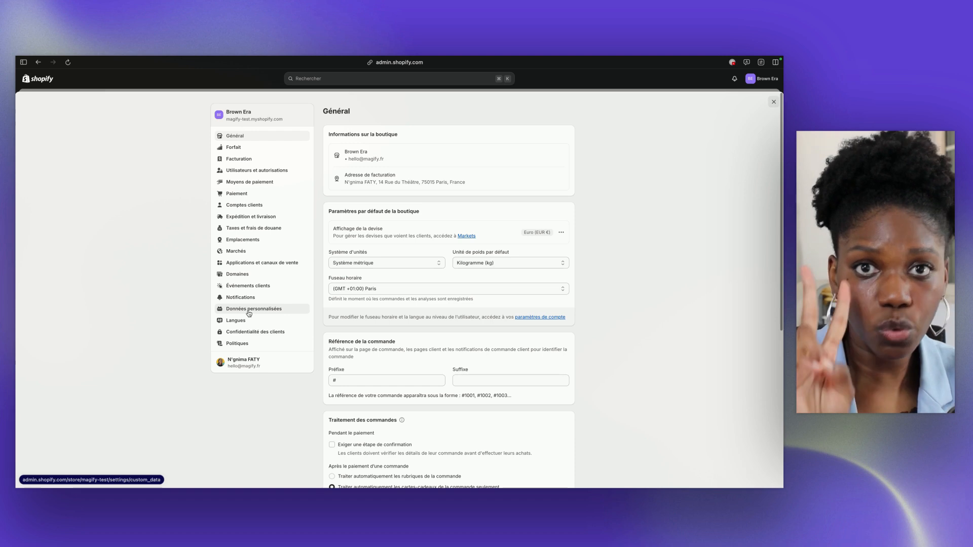
pyautogui.click(260, 343)
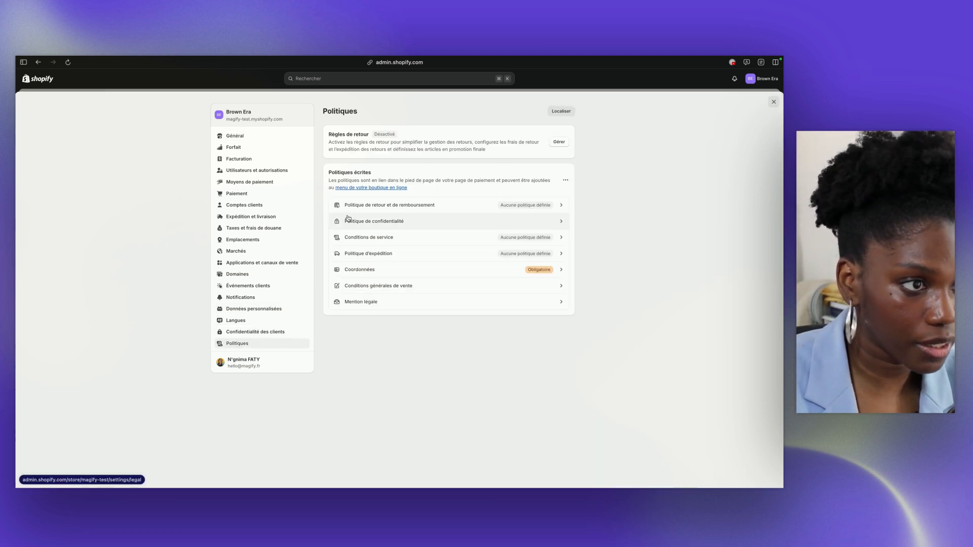
pyautogui.click(364, 302)
pyautogui.click(335, 289)
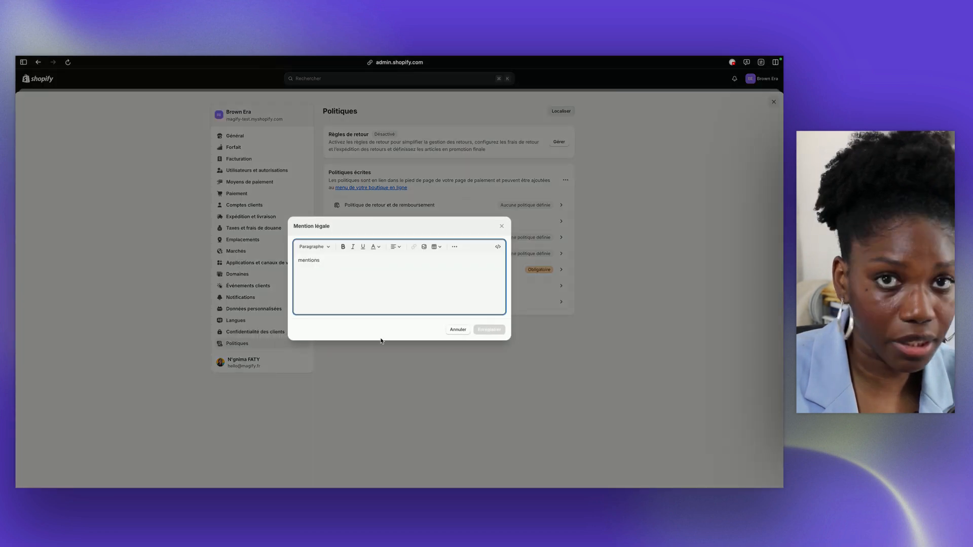
pyautogui.click(458, 329)
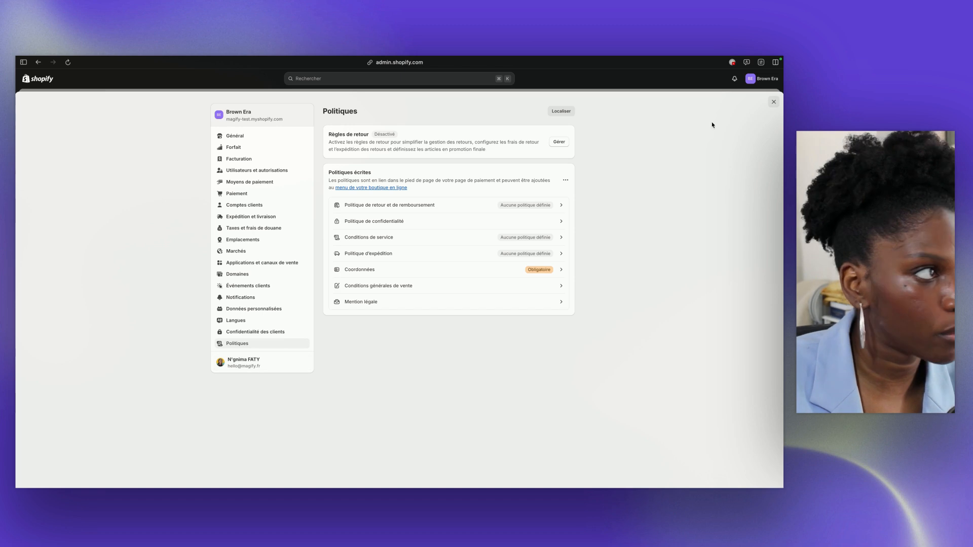
pyautogui.click(774, 102)
# Review the store's pages and examine the items of Menu principal and Menu pied de page in the navigation
pyautogui.click(87, 238)
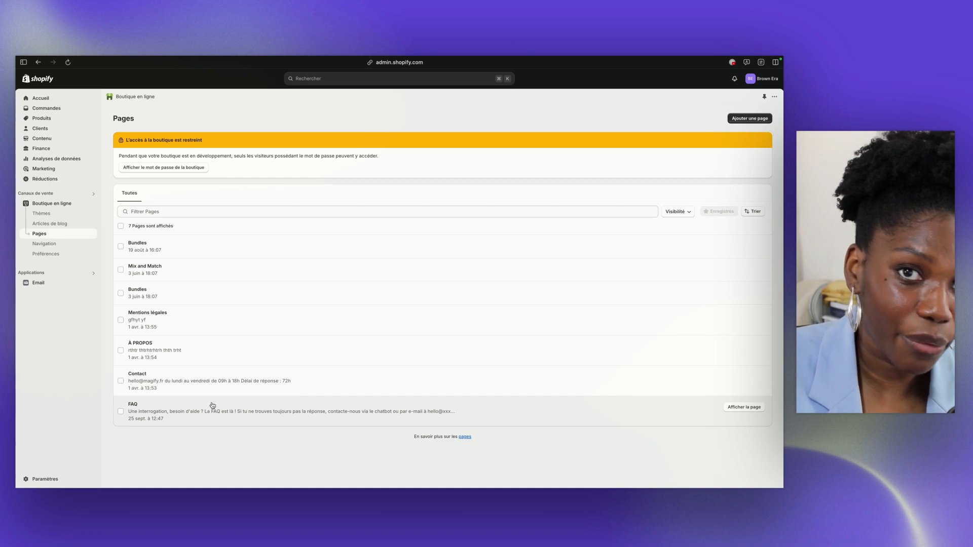
pyautogui.click(76, 244)
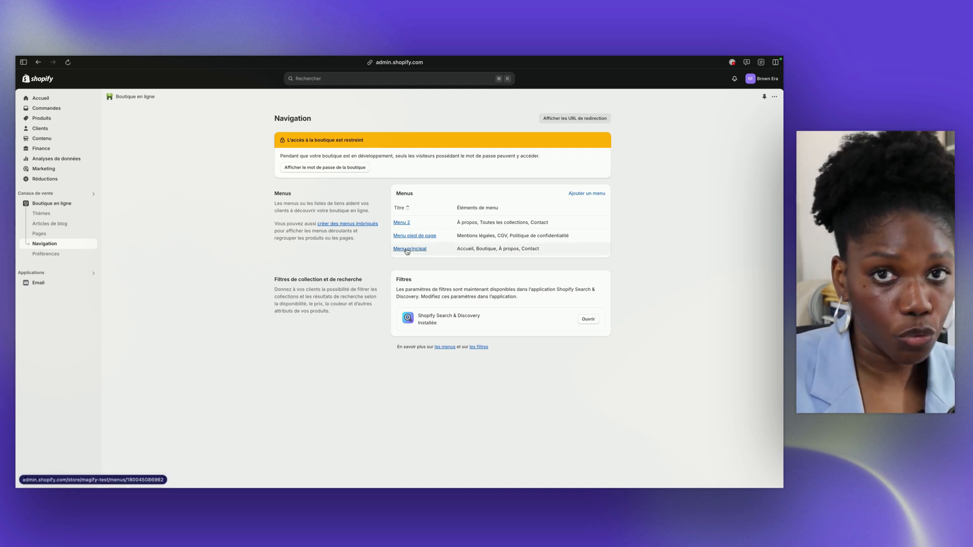
pyautogui.click(407, 249)
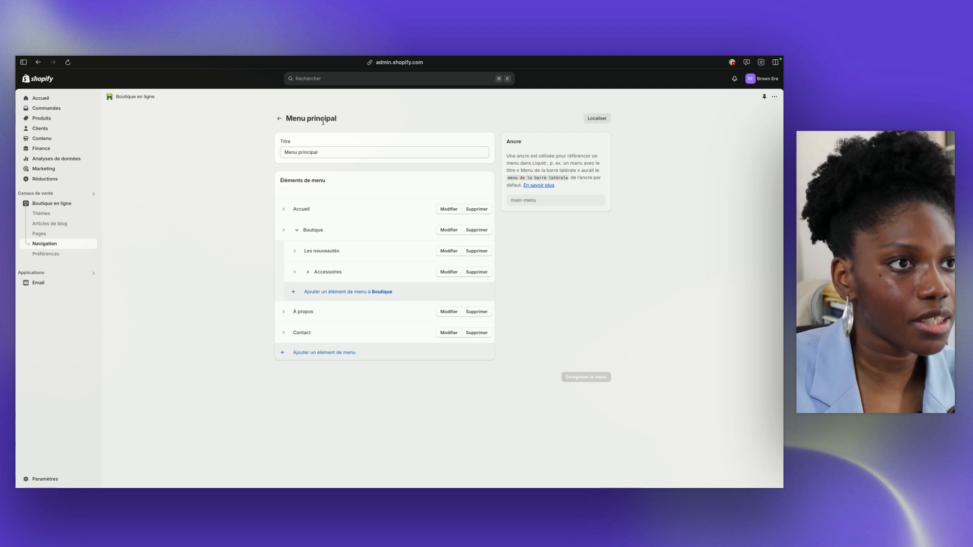
pyautogui.click(279, 119)
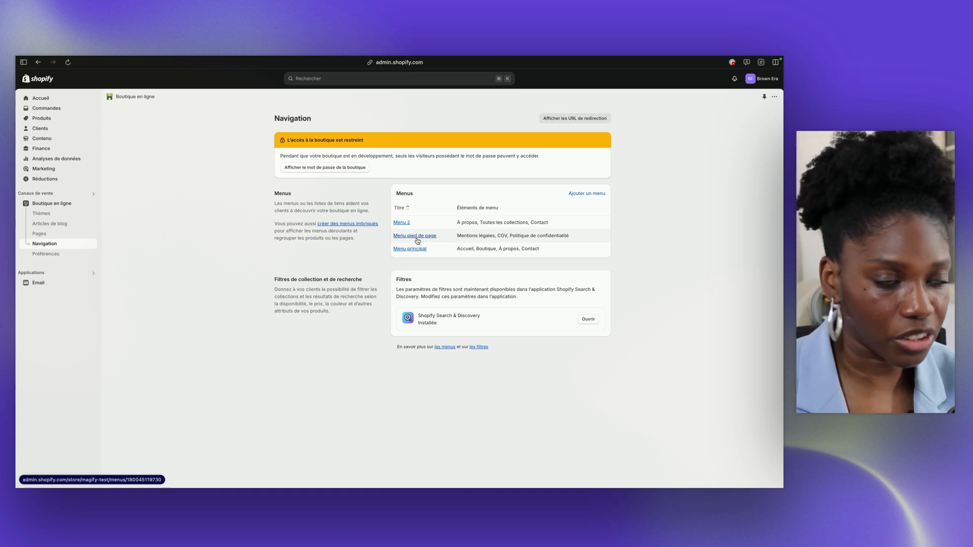
pyautogui.click(425, 236)
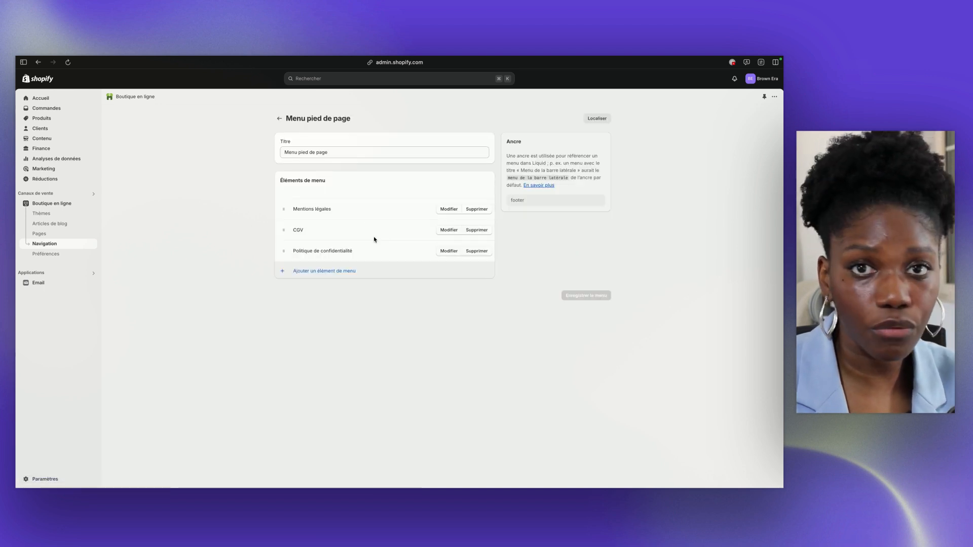
pyautogui.click(279, 118)
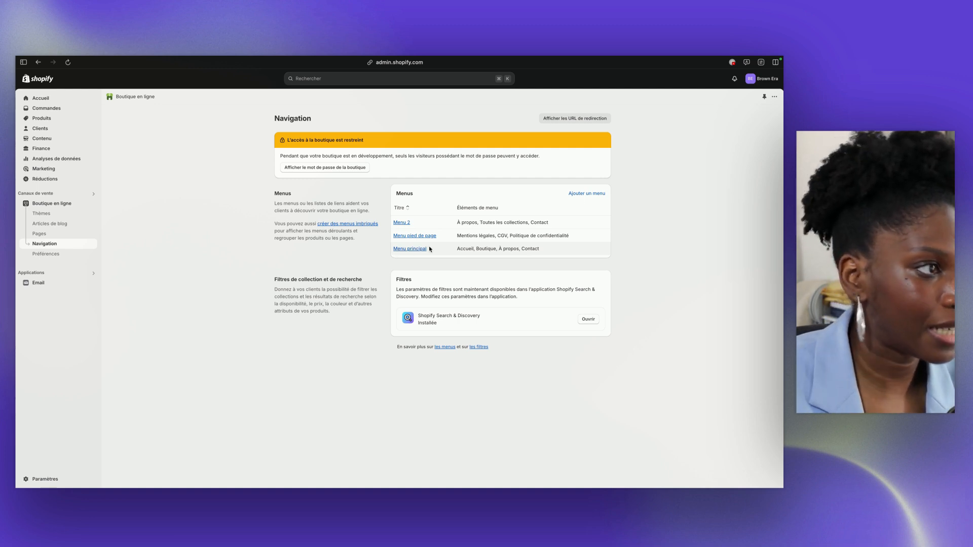
# Examine the blank form for a new menu and the URL redirection page of the store's navigation
pyautogui.click(573, 195)
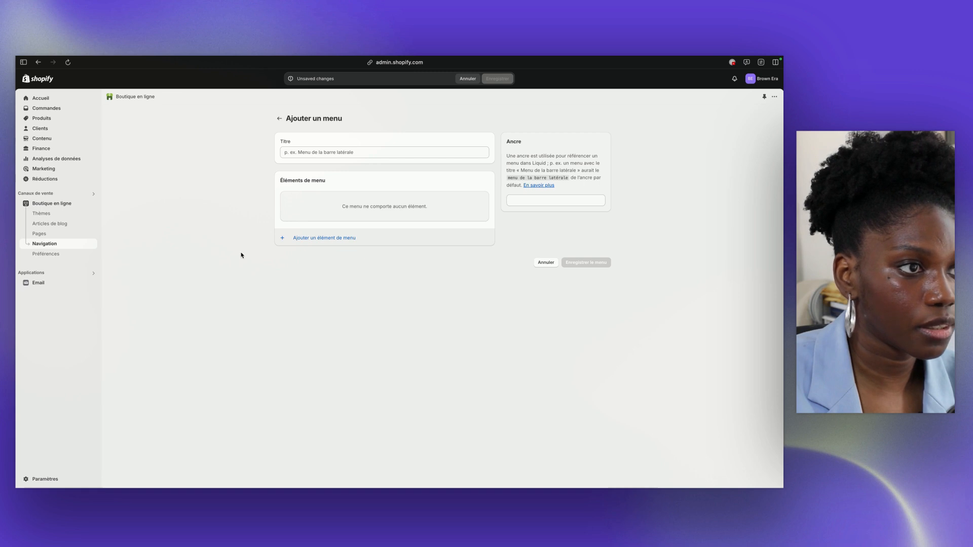
pyautogui.click(280, 118)
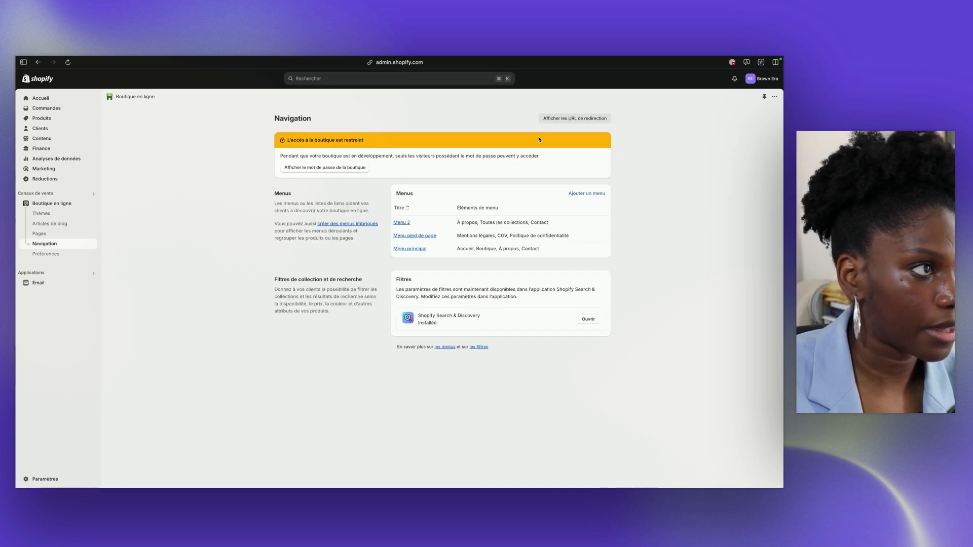
pyautogui.click(547, 122)
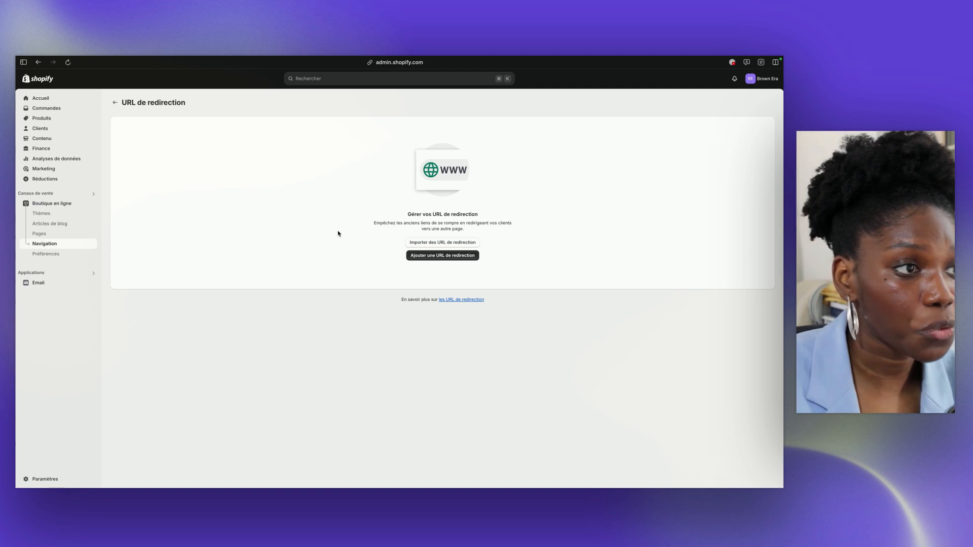
pyautogui.click(115, 102)
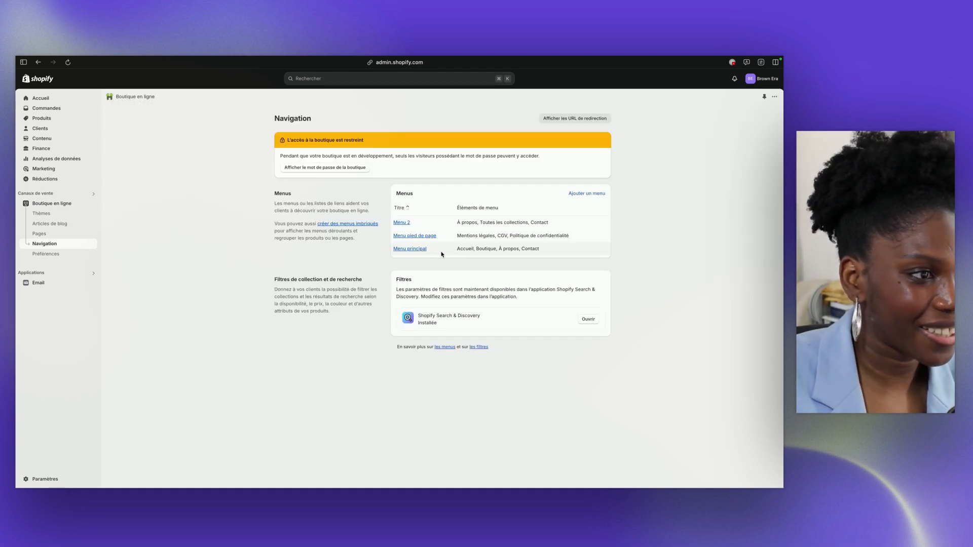
# Delete the items Accueil, Boutique, À propos and Contact from Menu principal and save the menu
pyautogui.click(419, 249)
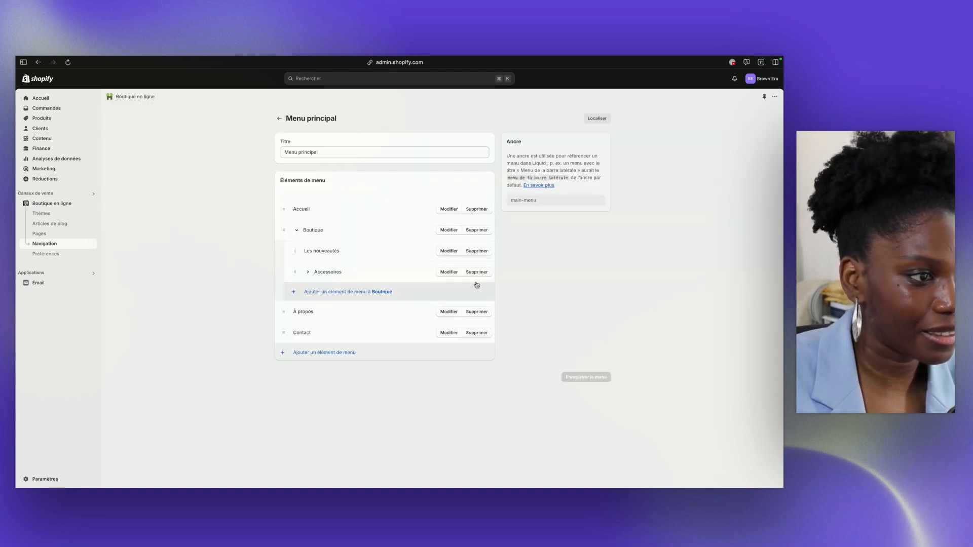
pyautogui.click(474, 210)
pyautogui.click(488, 301)
pyautogui.click(475, 210)
pyautogui.click(489, 300)
pyautogui.click(470, 210)
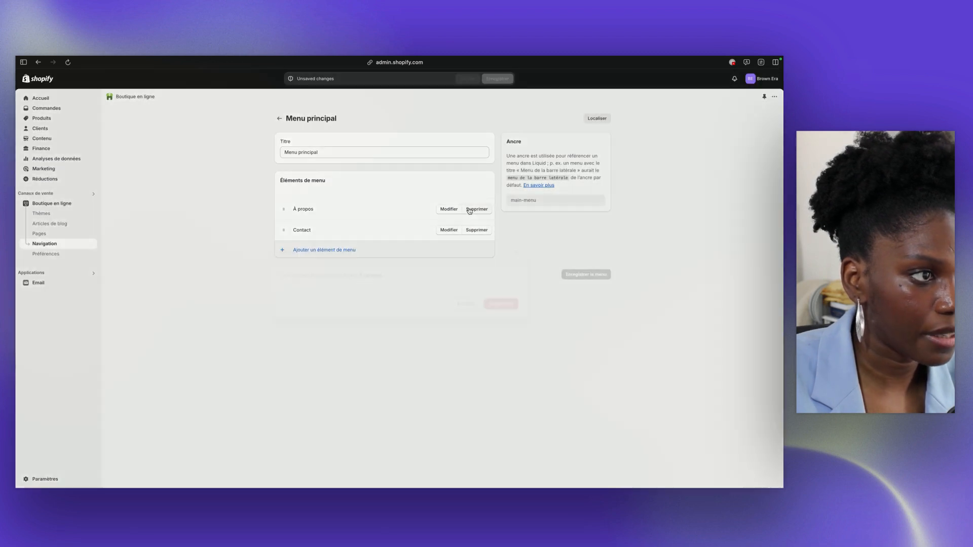
pyautogui.click(480, 302)
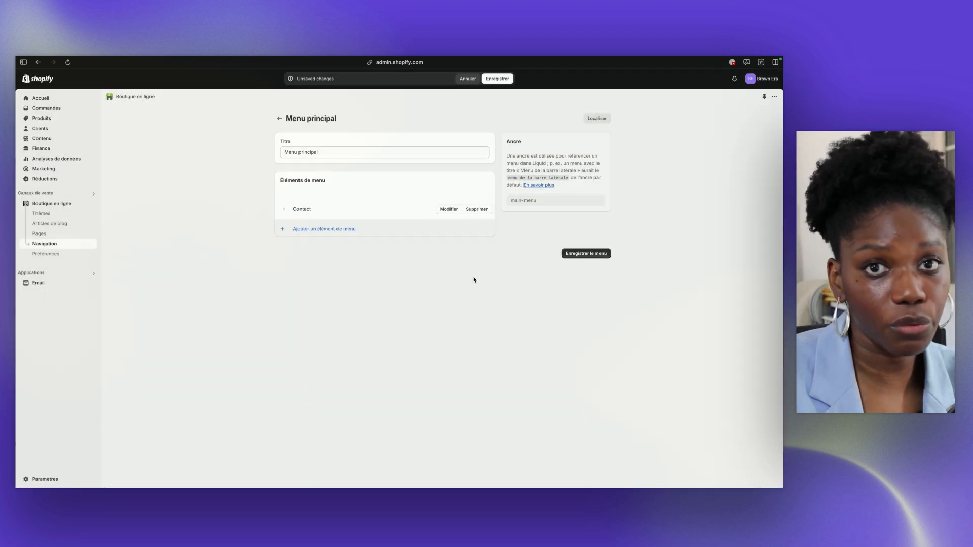
pyautogui.click(475, 209)
pyautogui.click(488, 300)
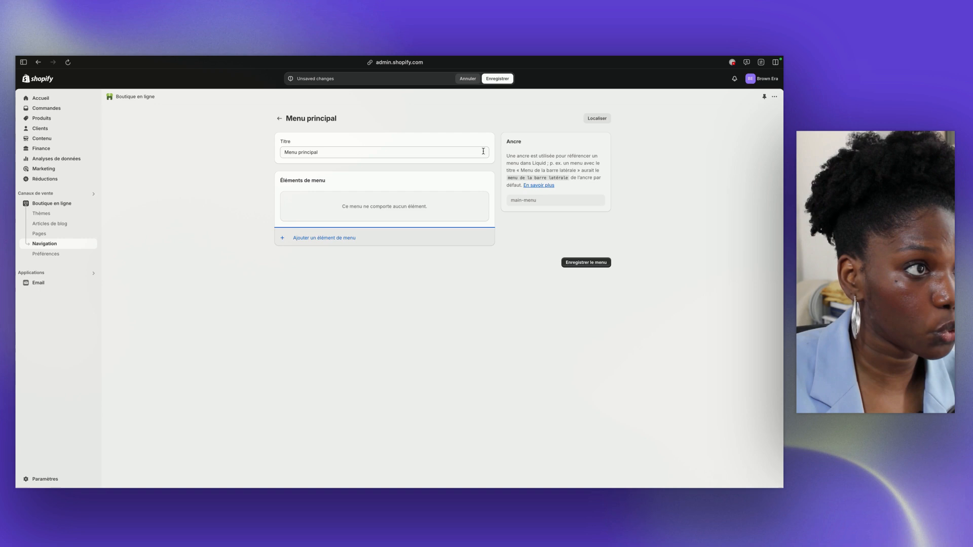
pyautogui.click(494, 79)
# Add a menu item named Accueil linked to Page d'accueil in Menu principal and save the menu
pyautogui.click(329, 238)
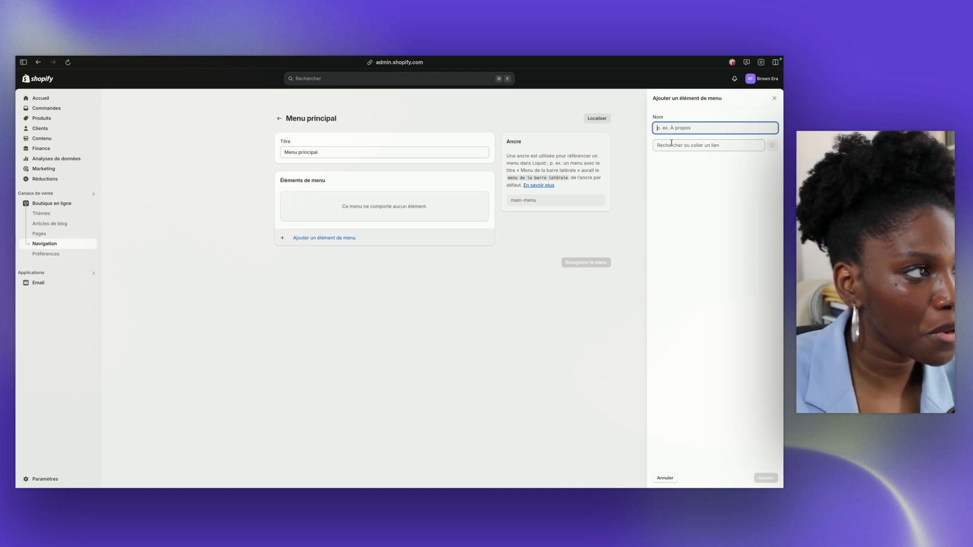
pyautogui.click(671, 145)
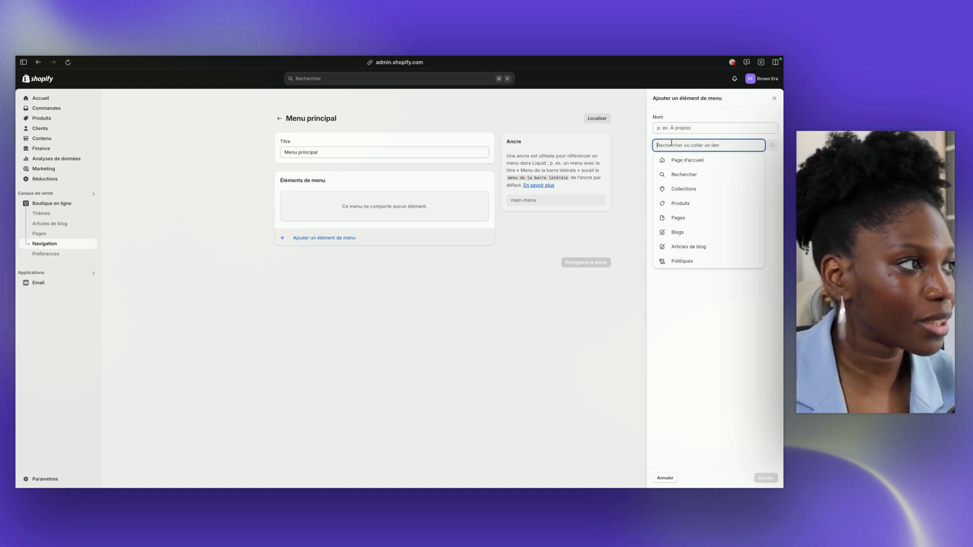
pyautogui.click(681, 161)
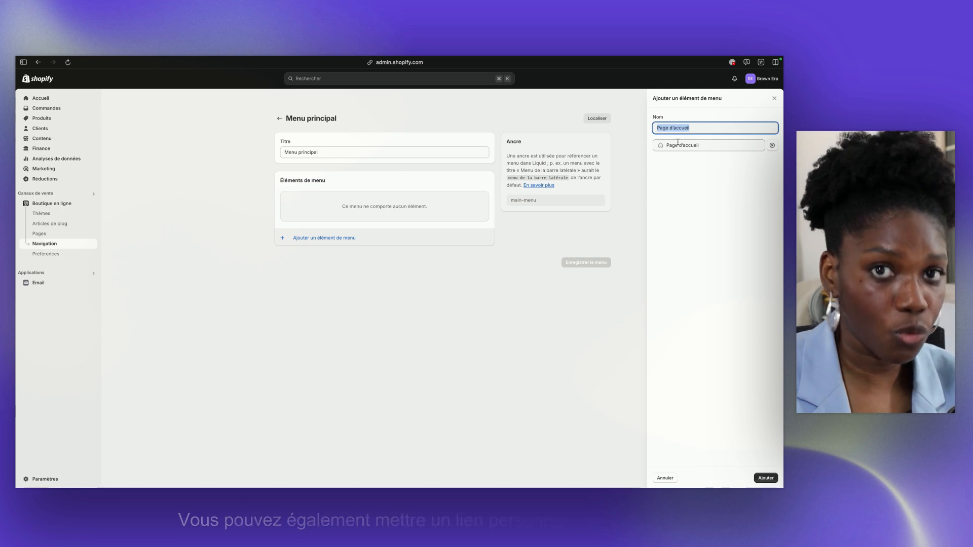
pyautogui.click(677, 144)
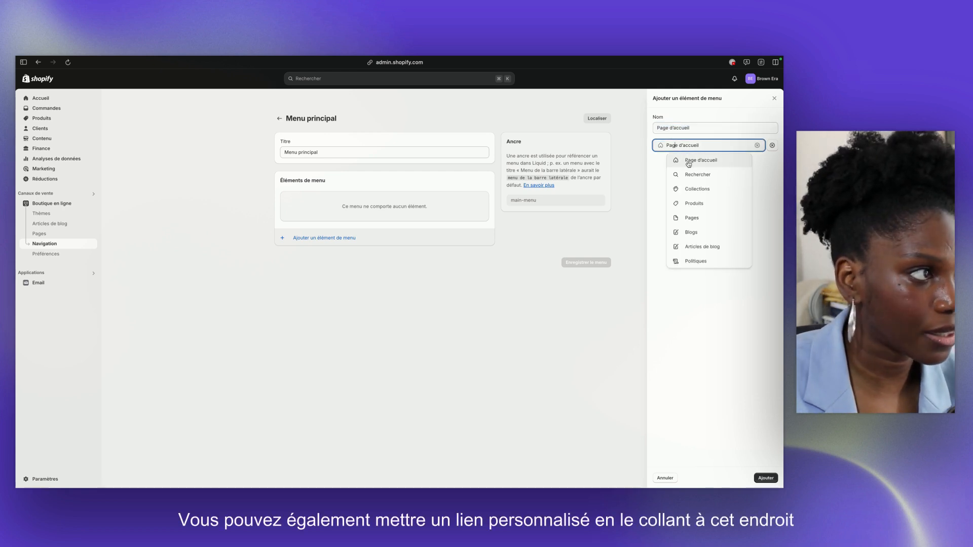
pyautogui.click(689, 161)
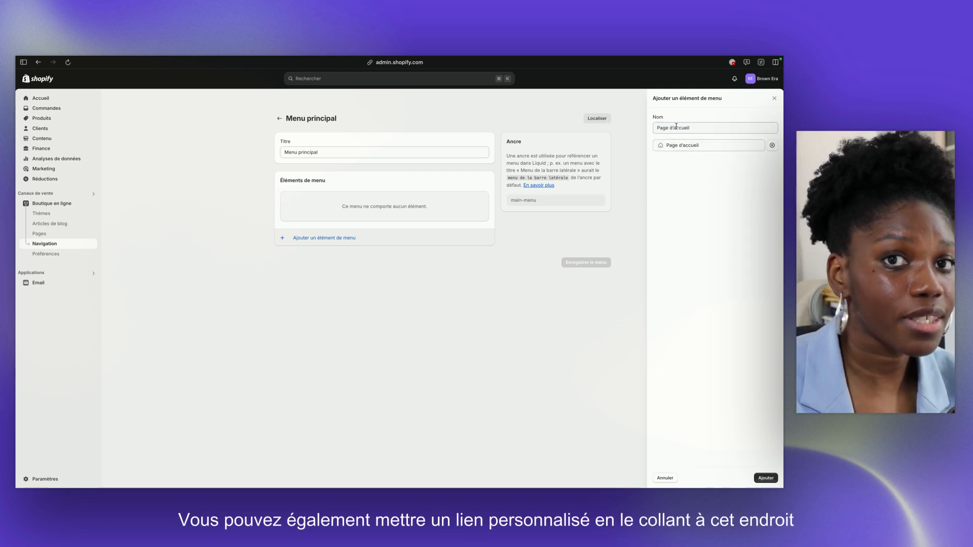
pyautogui.tripleClick(681, 129)
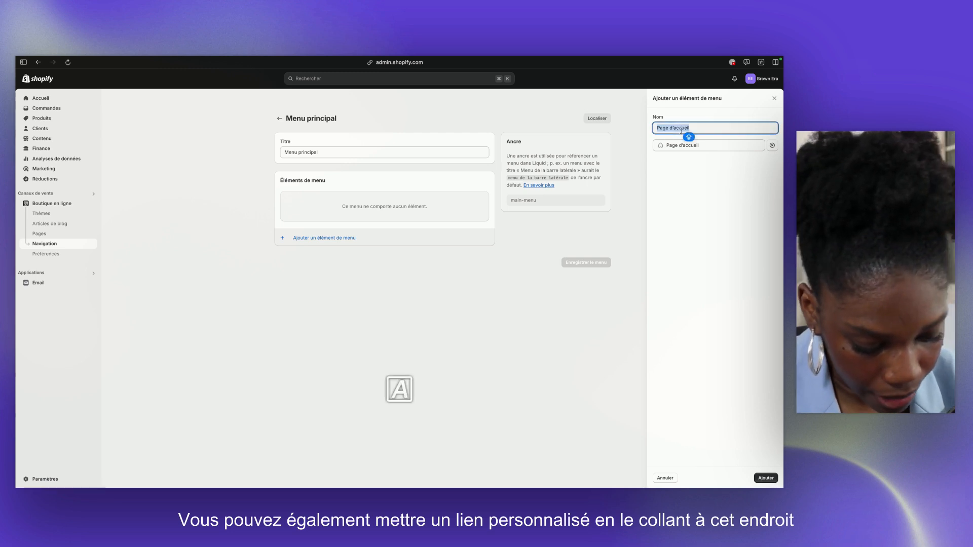
pyautogui.write('Acc')
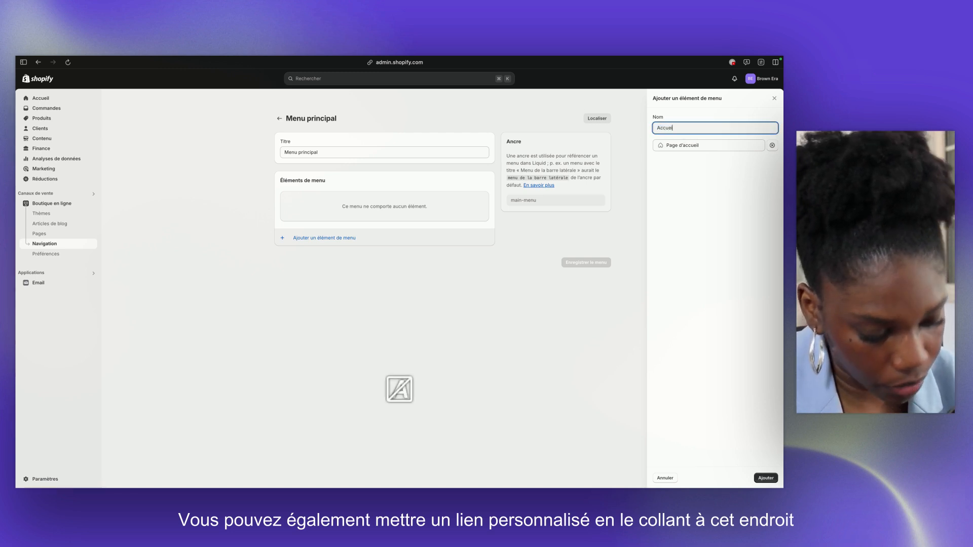
pyautogui.write('ueil')
pyautogui.click(766, 478)
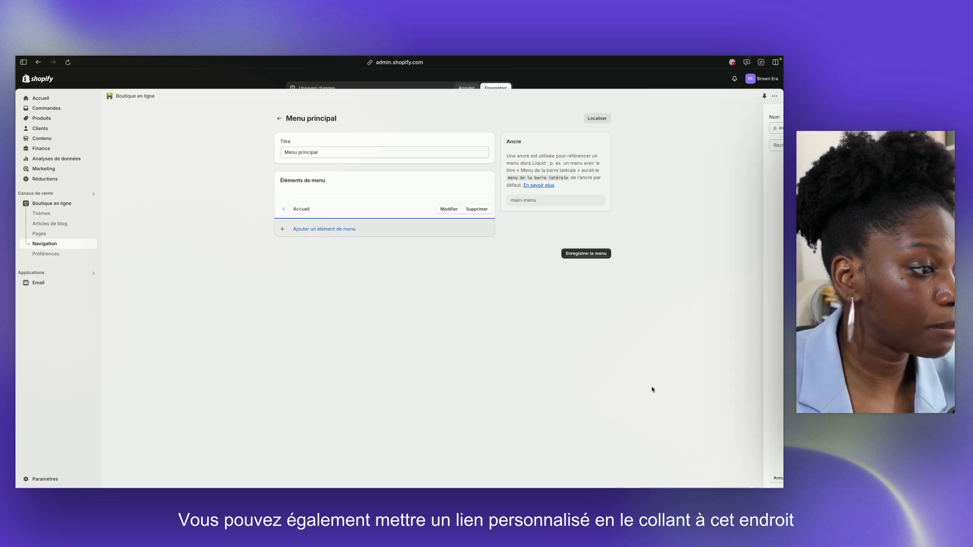
pyautogui.click(497, 79)
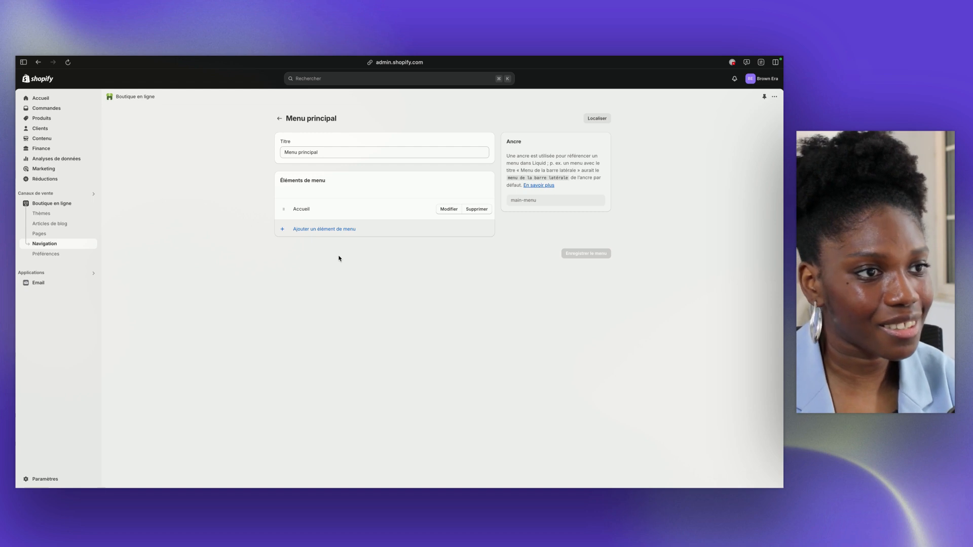
# Add a menu item named Toutes les collections linked to all collections in Menu principal and save the menu
pyautogui.click(326, 232)
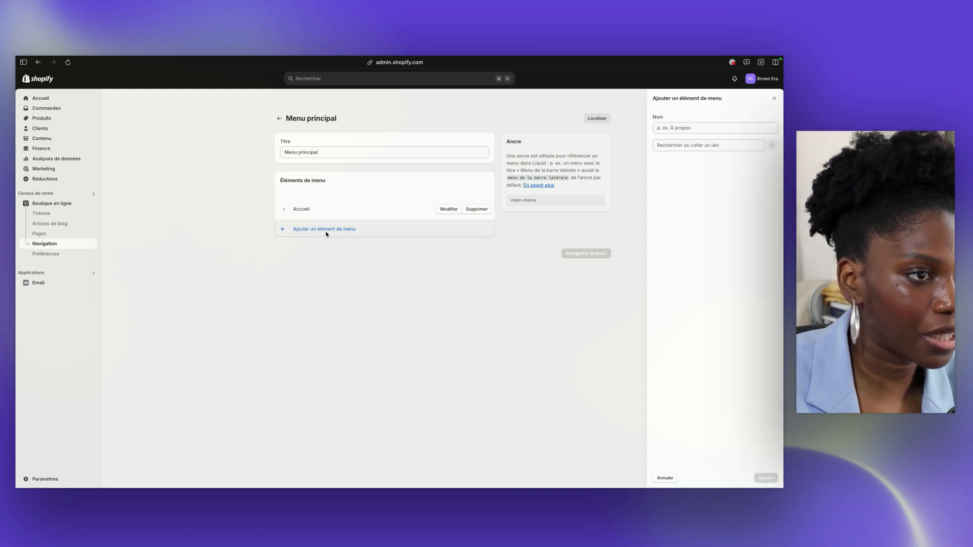
pyautogui.click(701, 145)
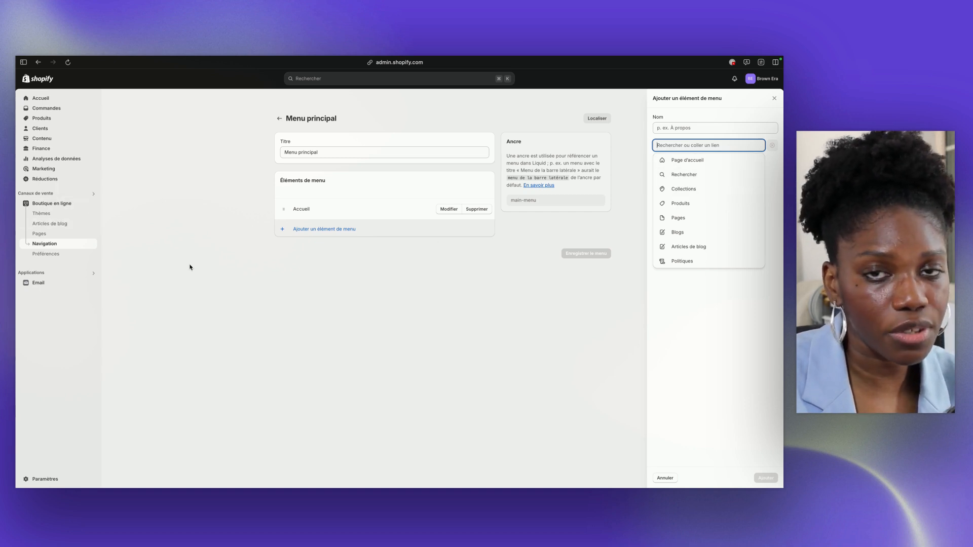
pyautogui.click(669, 193)
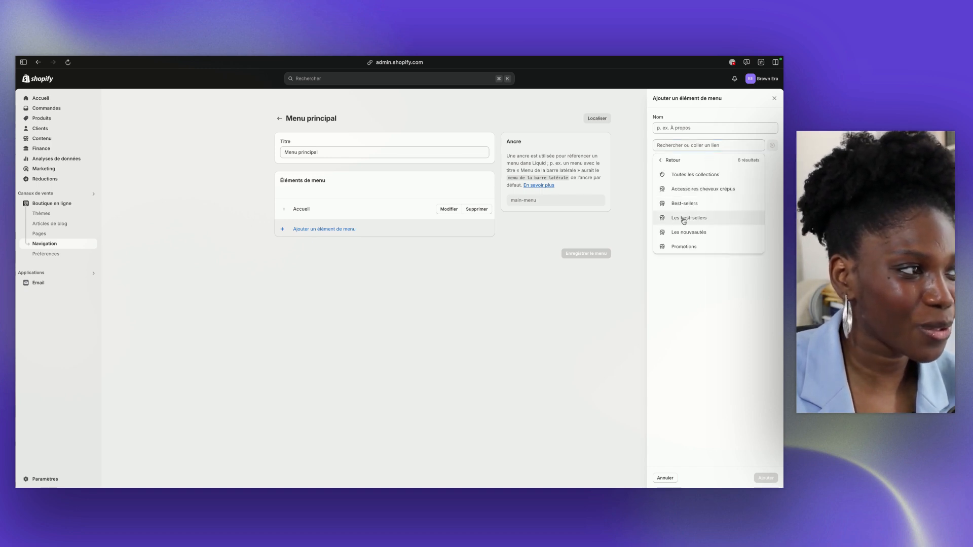
pyautogui.click(695, 175)
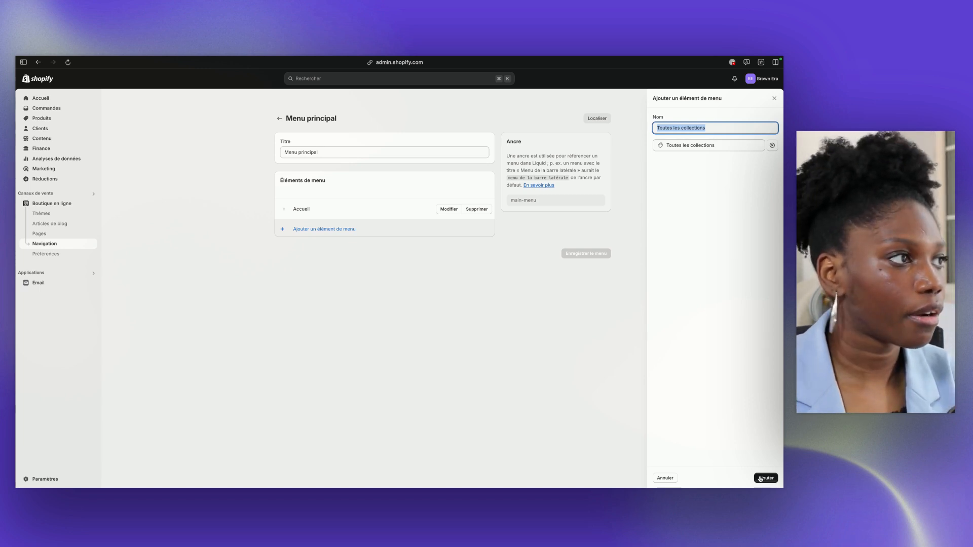
pyautogui.click(707, 127)
pyautogui.click(768, 479)
pyautogui.click(489, 82)
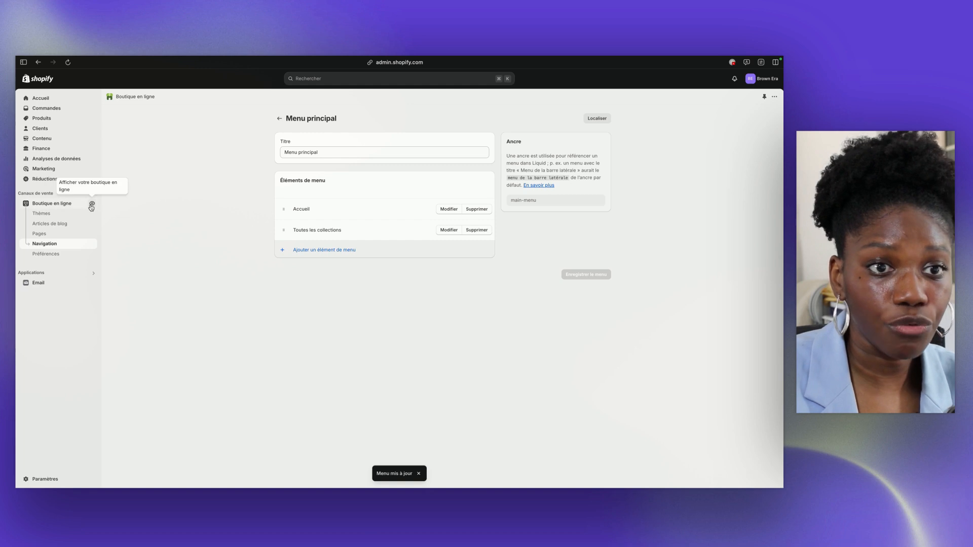
# Customize the current Refresh theme's collections list template and unhide its Diaporama section
pyautogui.click(68, 204)
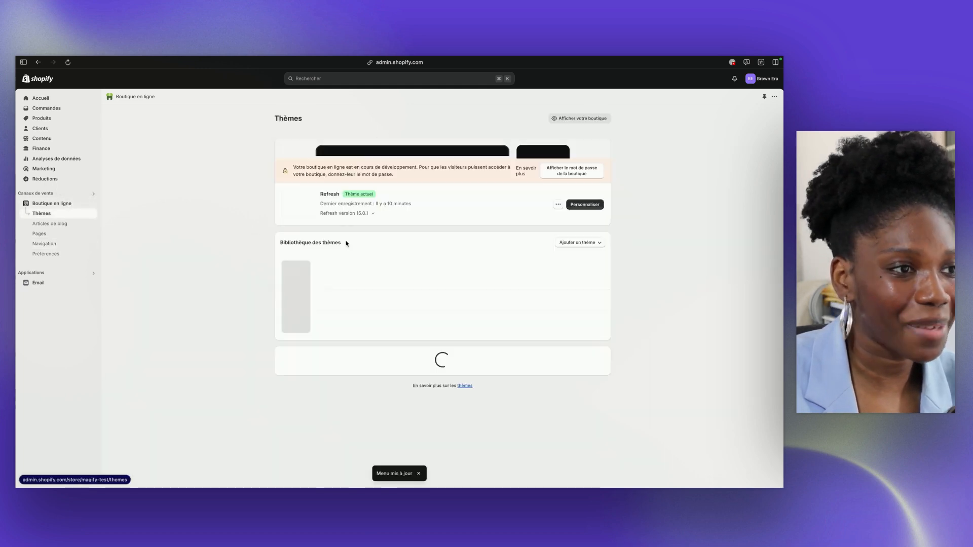
pyautogui.click(578, 285)
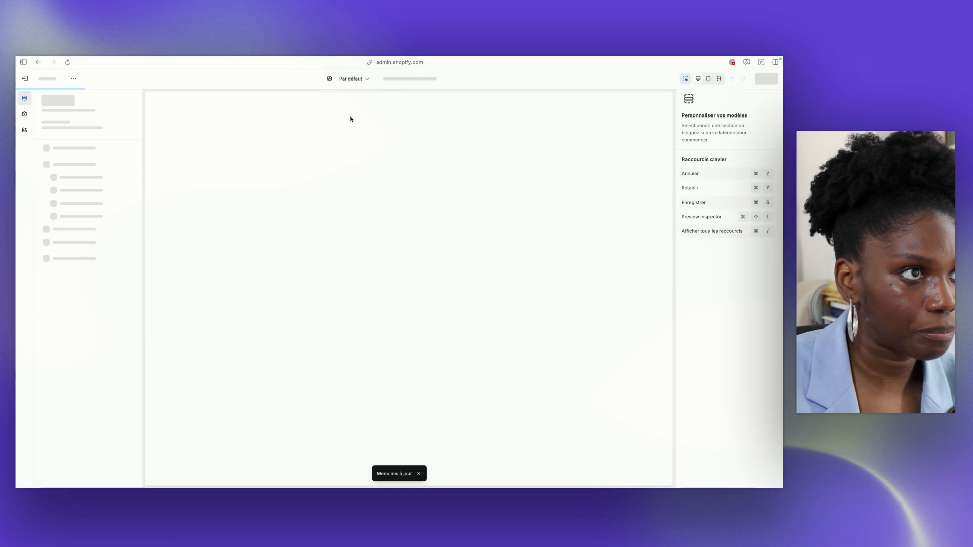
pyautogui.click(394, 84)
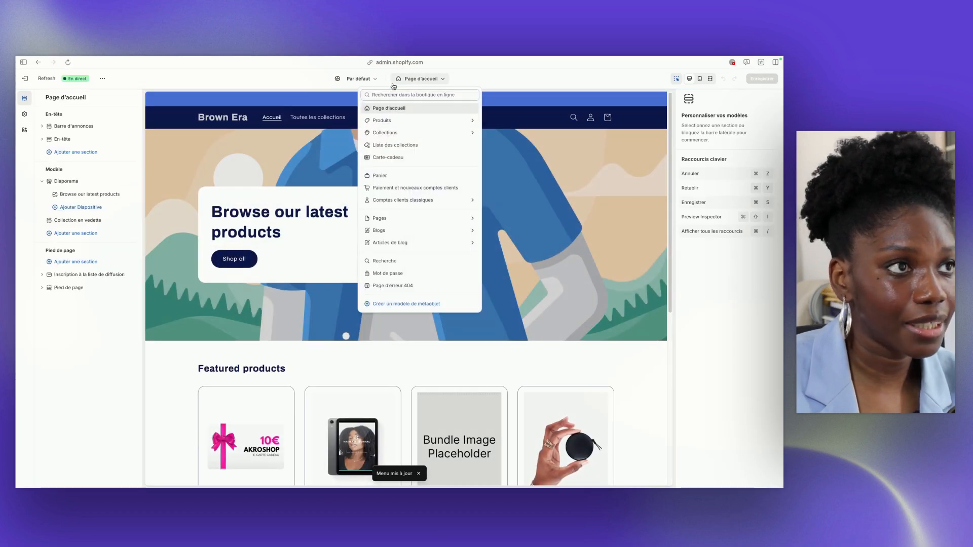
pyautogui.click(405, 147)
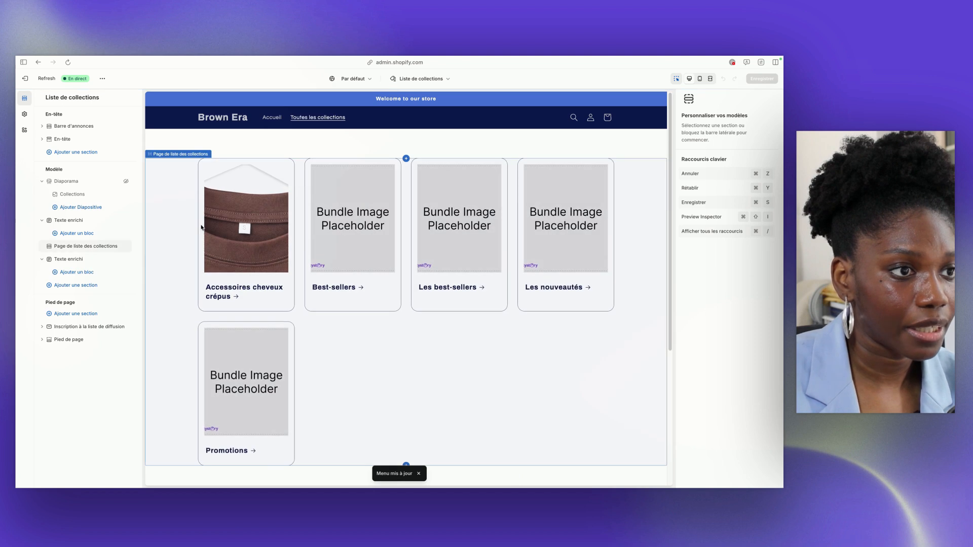
pyautogui.click(127, 181)
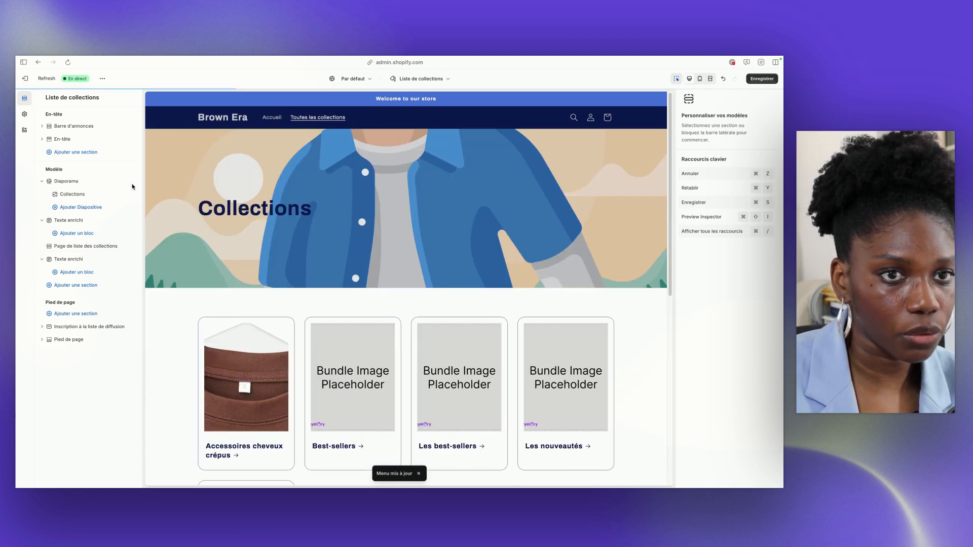
# Disable showing content below the images on mobile for the Diaporama section and save the template
pyautogui.click(65, 182)
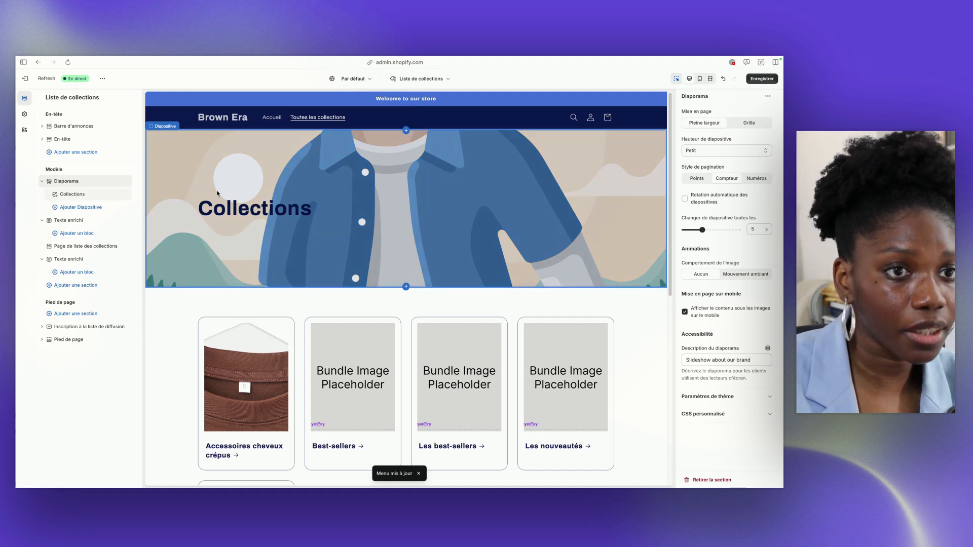
pyautogui.click(692, 314)
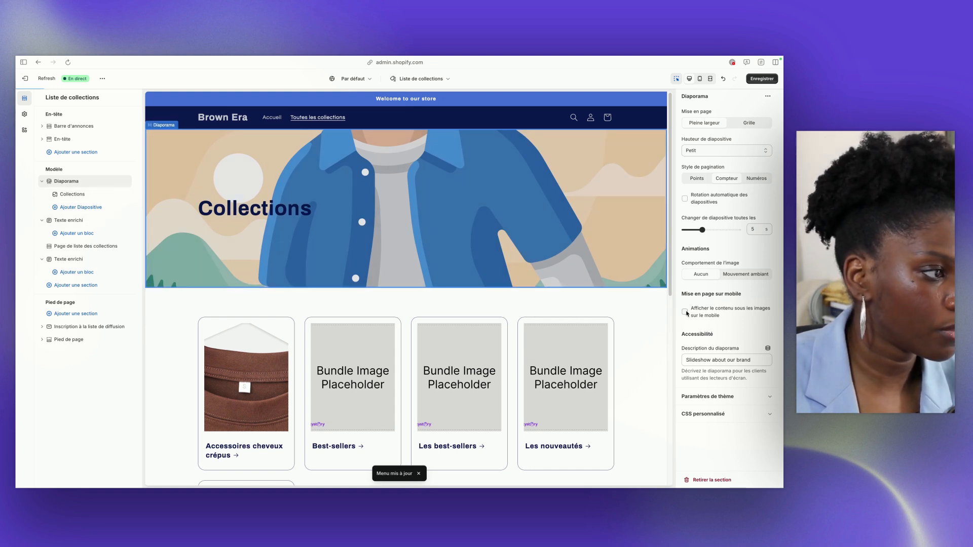
pyautogui.click(763, 78)
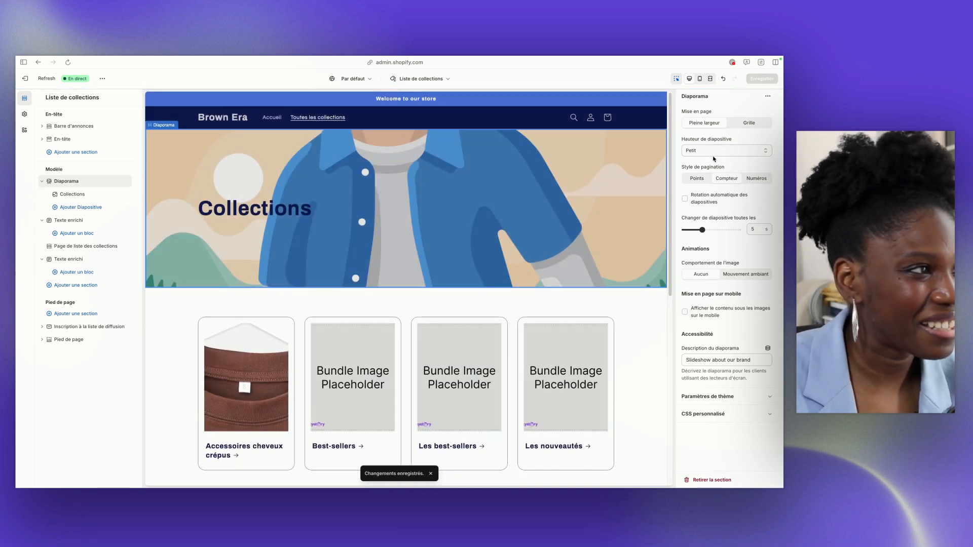
# Add a new image slide to the Diaporama section and hide the whole section
pyautogui.click(72, 194)
pyautogui.click(73, 208)
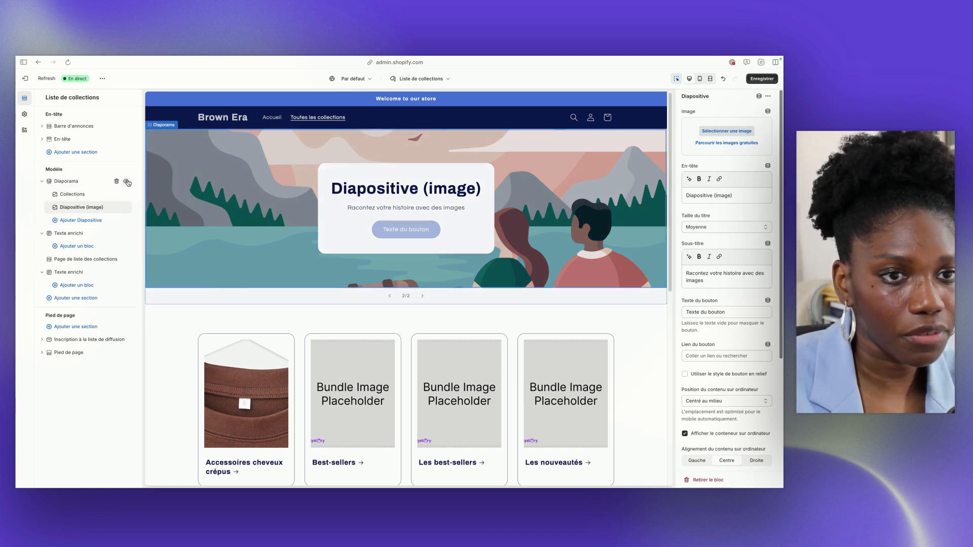
pyautogui.click(126, 181)
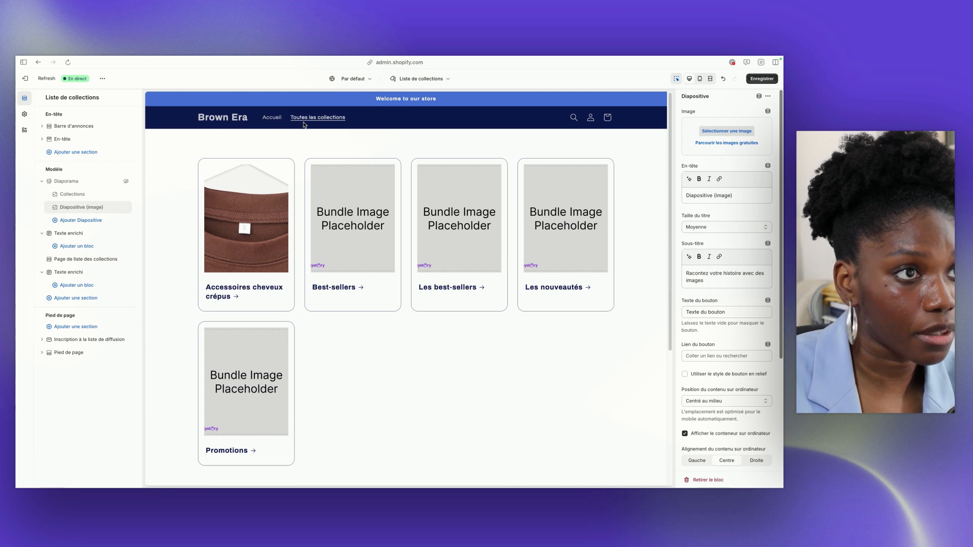
# Examine the sorting options of the Page de liste des collections section and save the template
pyautogui.click(174, 265)
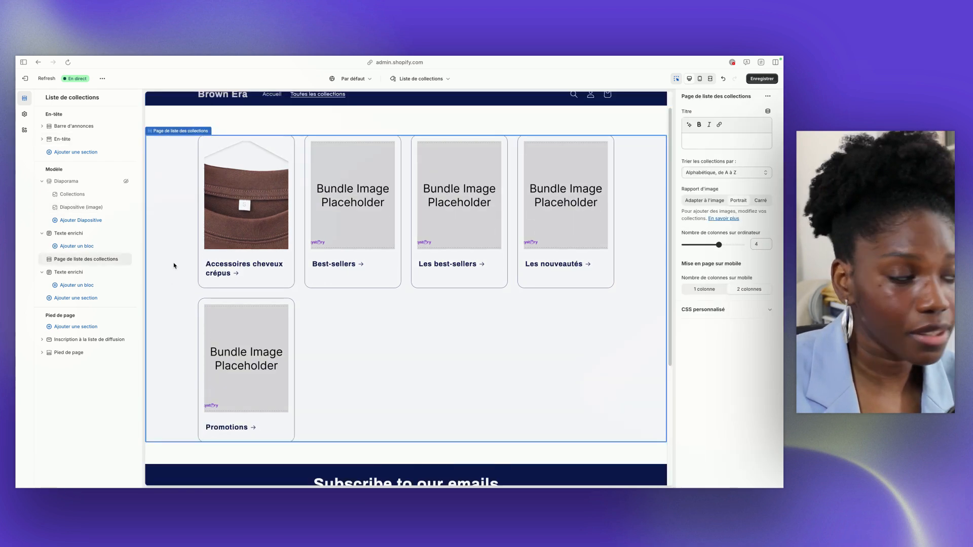
pyautogui.click(700, 174)
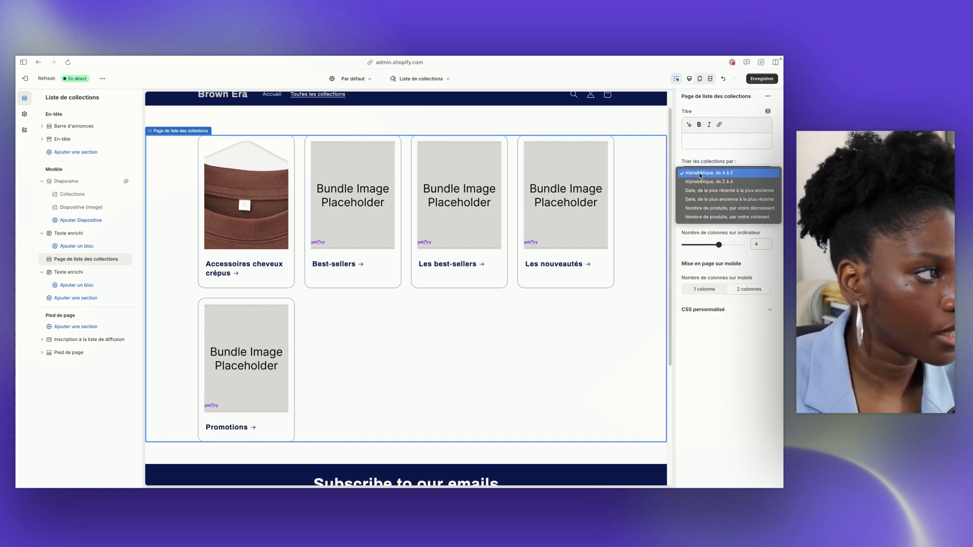
pyautogui.click(634, 264)
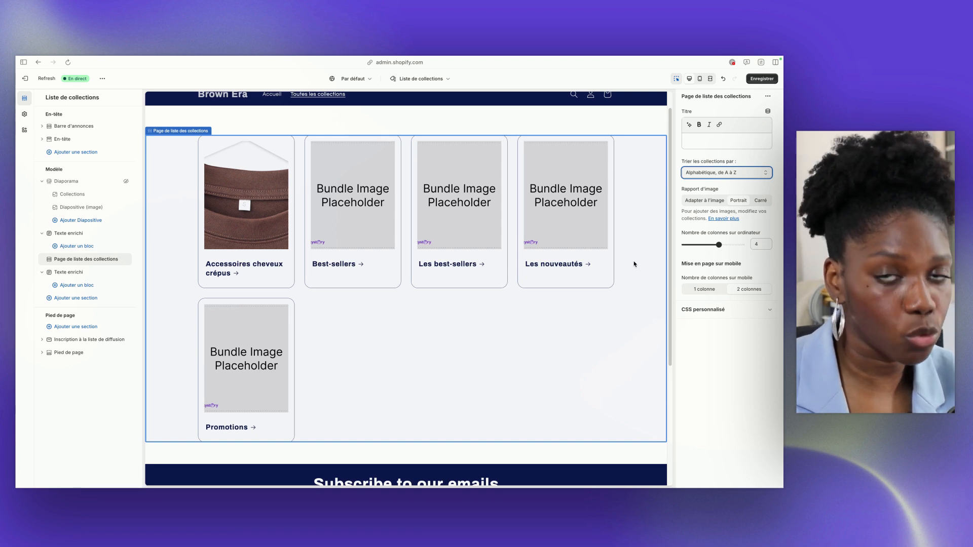
pyautogui.click(761, 79)
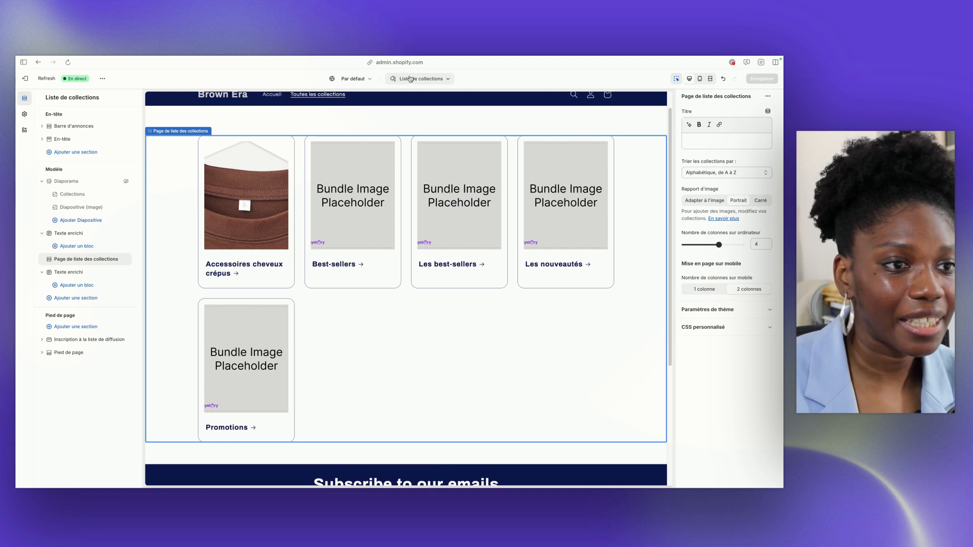
# Examine the section types that can be added to the collections list template and exit the theme editor
pyautogui.click(76, 298)
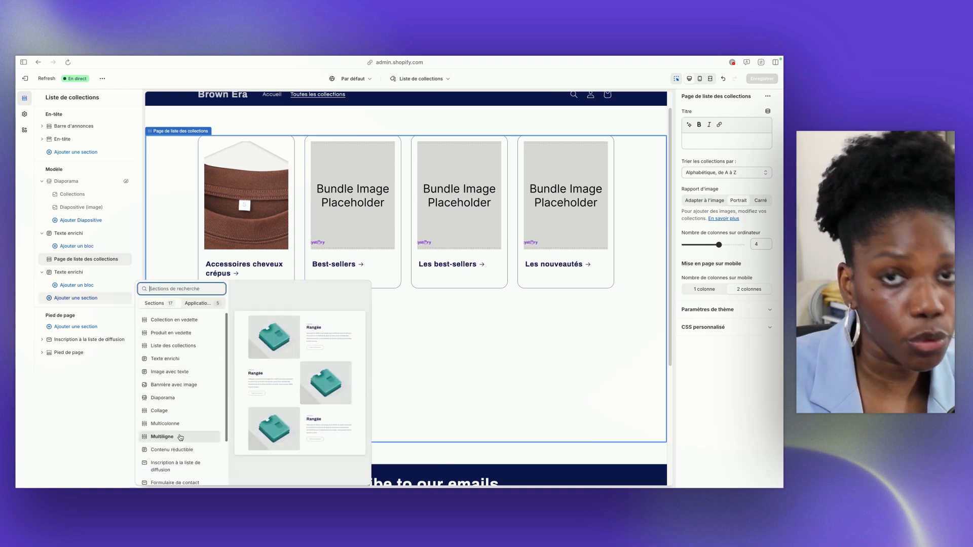
pyautogui.click(77, 401)
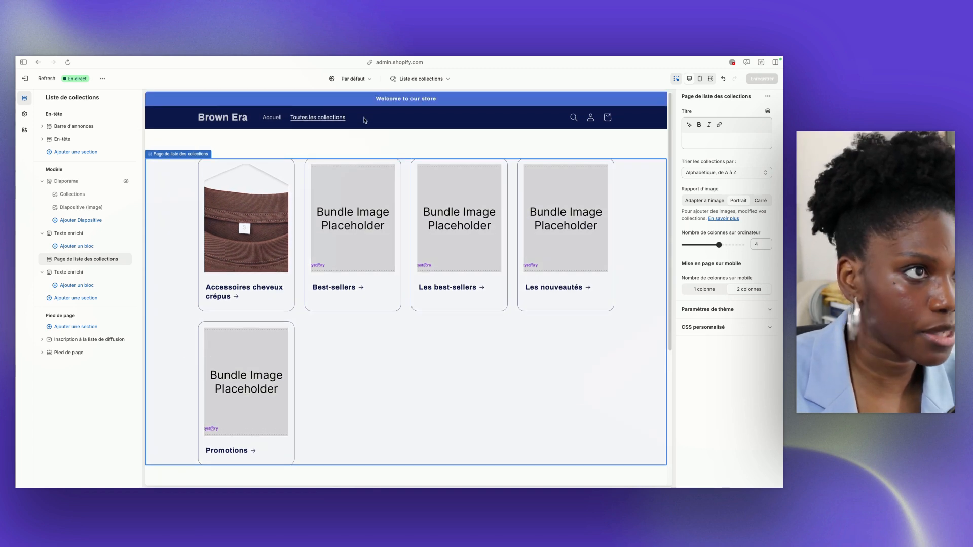
pyautogui.click(30, 83)
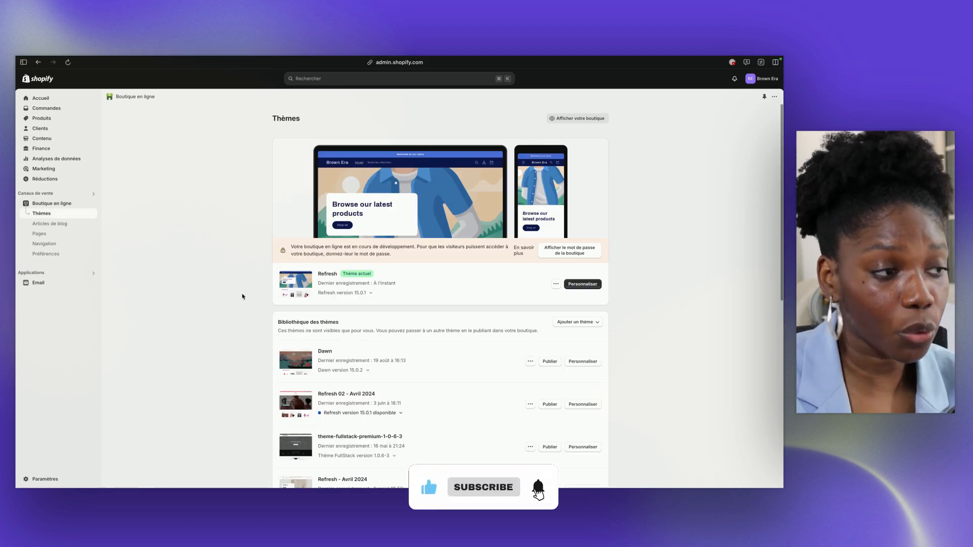
# Examine the store's list of collections and the details of the Accessoires cheveux crépus collection
pyautogui.click(48, 119)
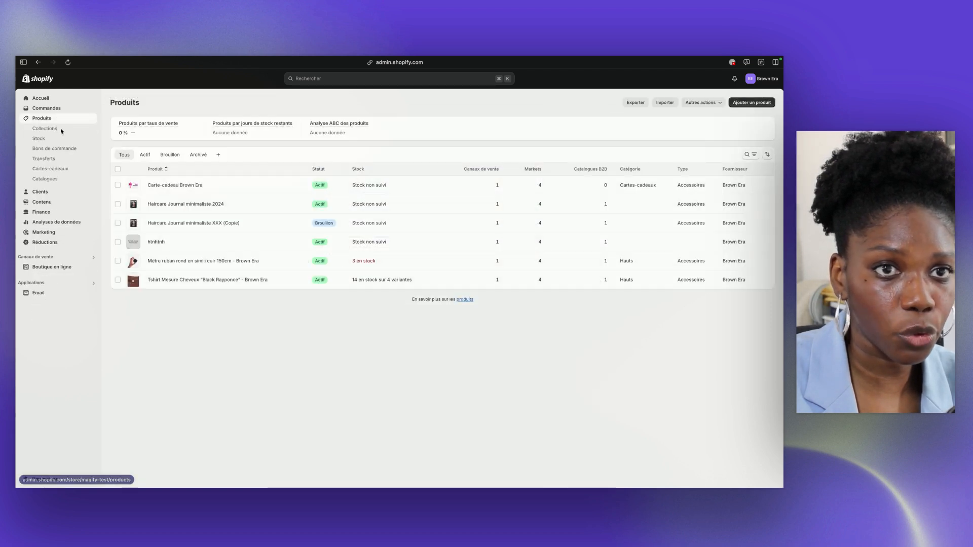
pyautogui.click(63, 130)
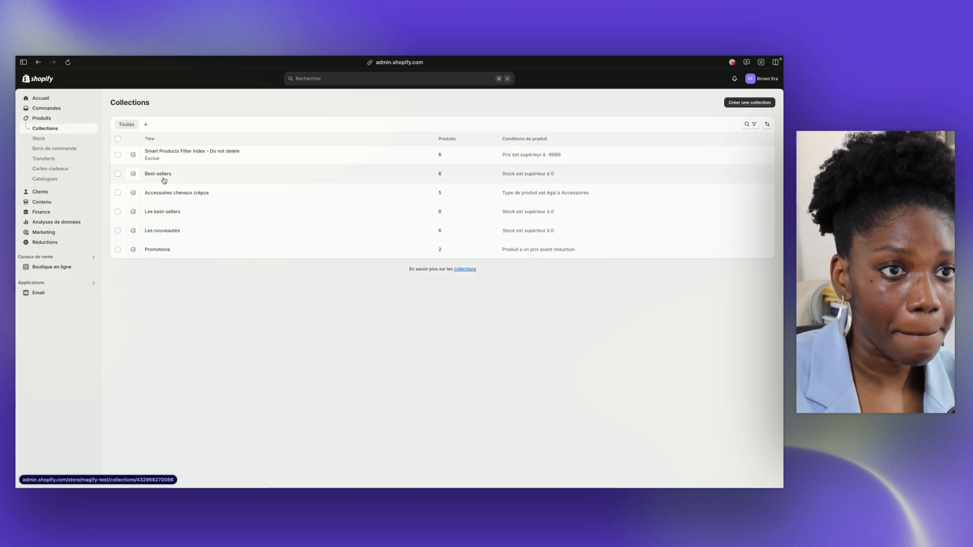
pyautogui.click(161, 197)
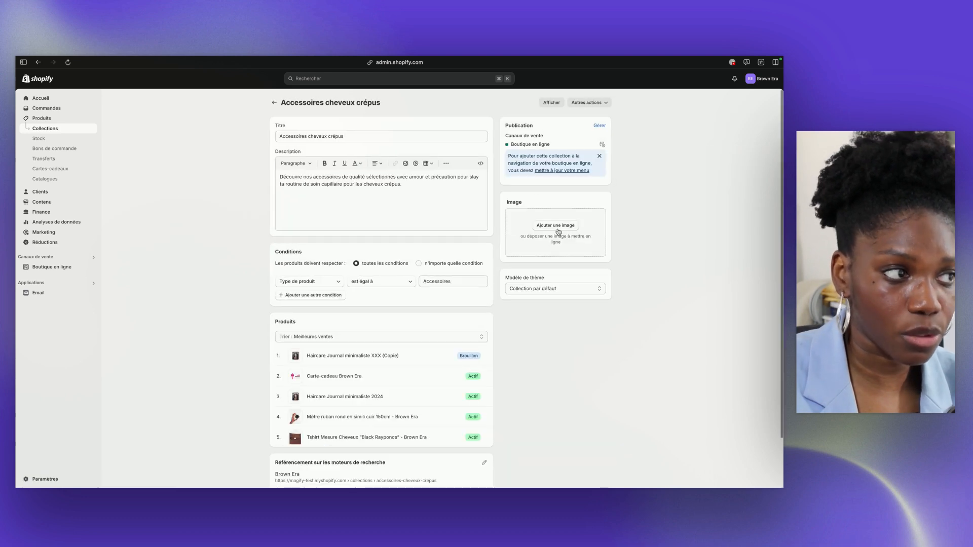
pyautogui.click(274, 102)
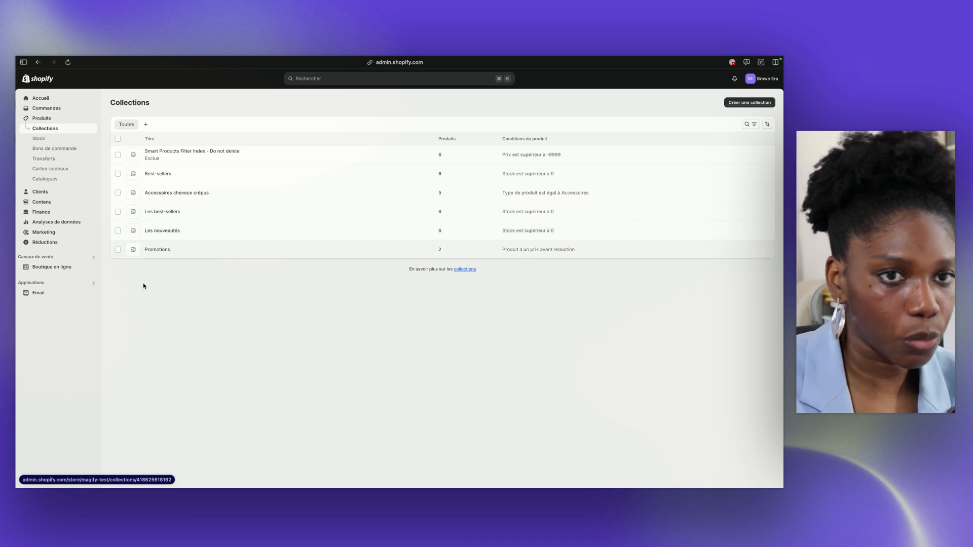
# Delete the Toutes les collections item from Menu principal in the store's navigation
pyautogui.click(51, 268)
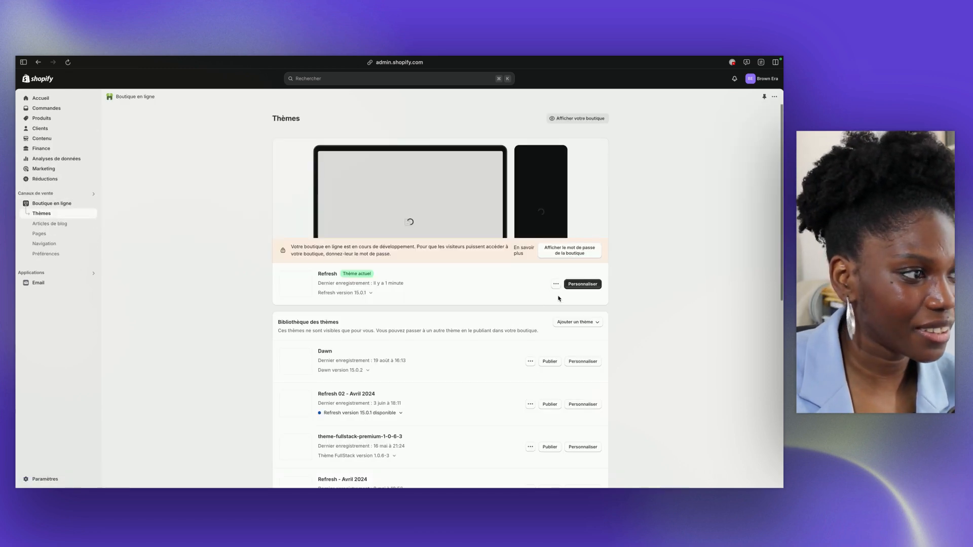
pyautogui.click(71, 247)
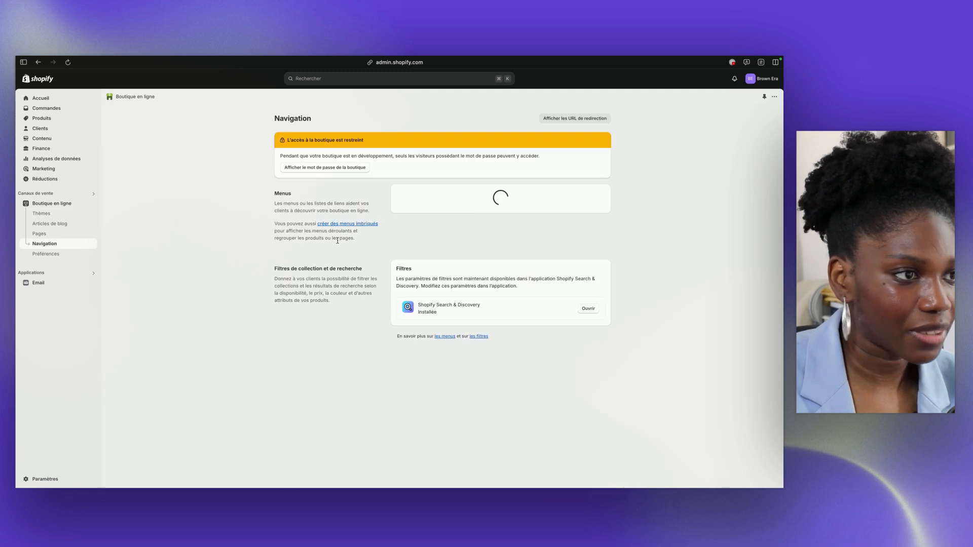
pyautogui.click(403, 250)
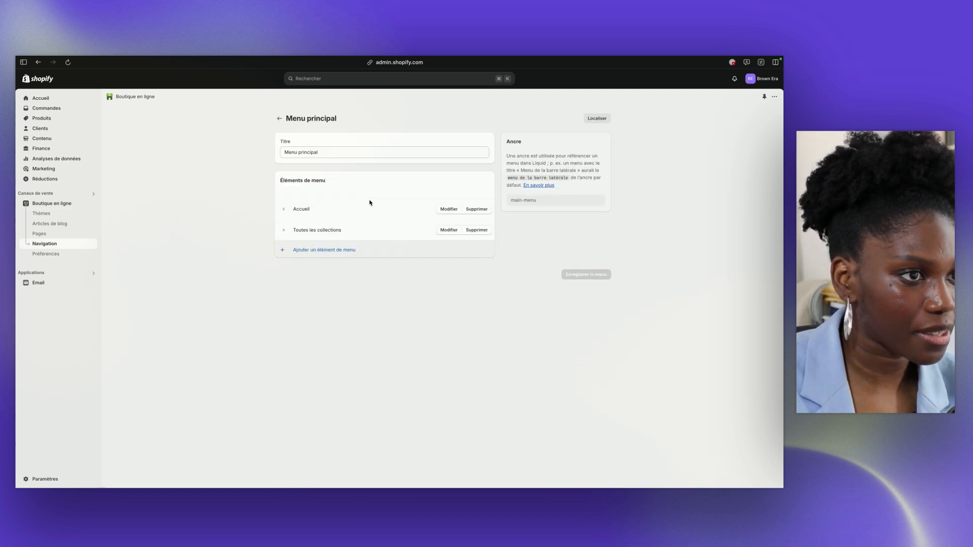
pyautogui.click(470, 232)
pyautogui.click(479, 301)
# Add a menu item named Boutique to Menu principal, linked to Tous les produits
pyautogui.click(347, 230)
pyautogui.click(691, 146)
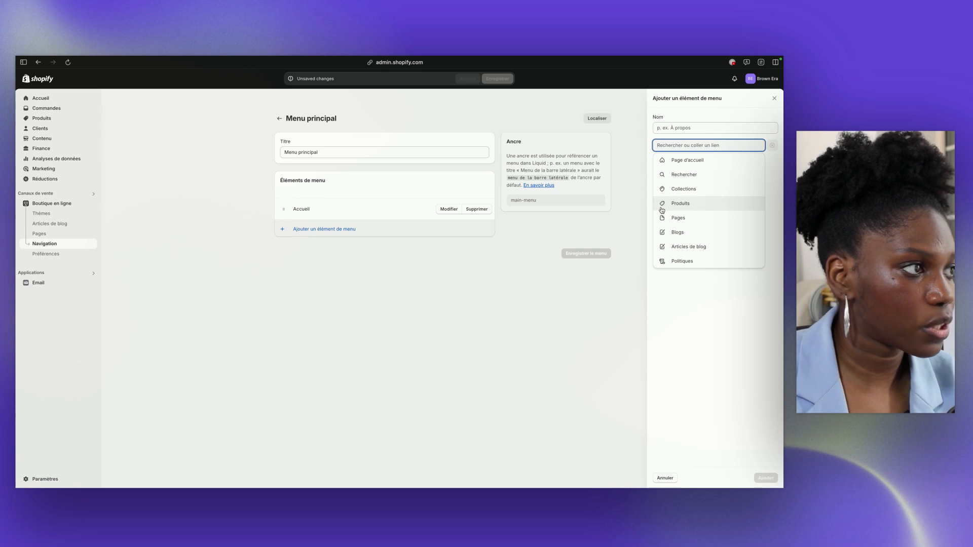
pyautogui.click(689, 191)
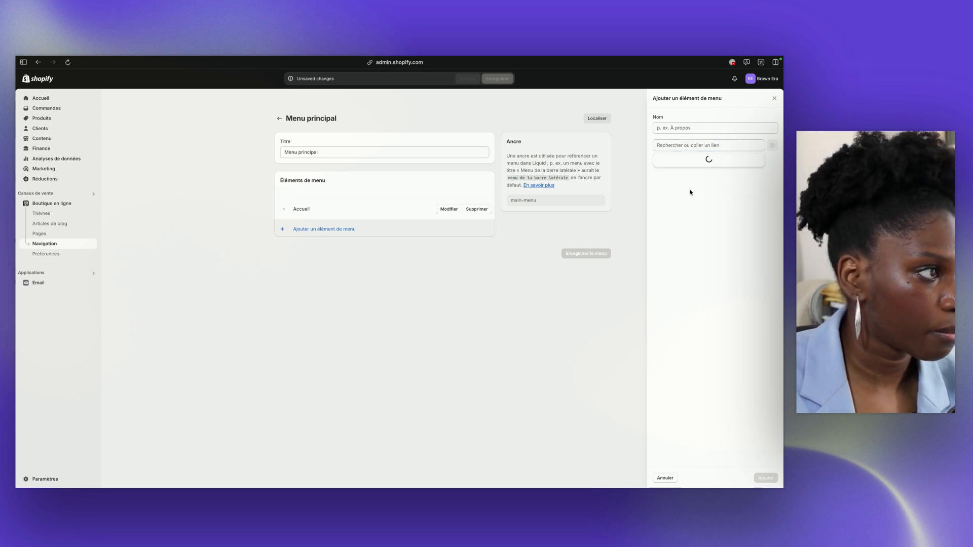
pyautogui.click(669, 167)
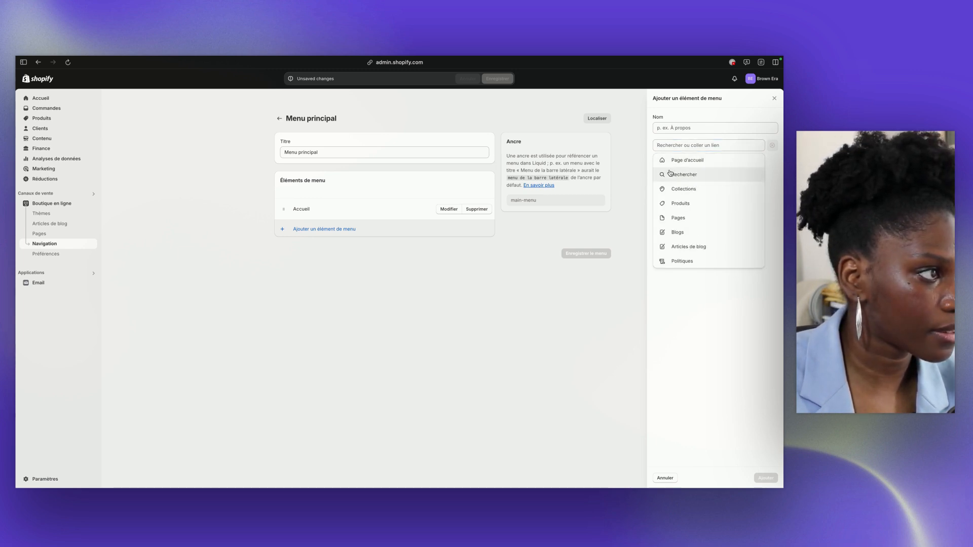
pyautogui.click(681, 204)
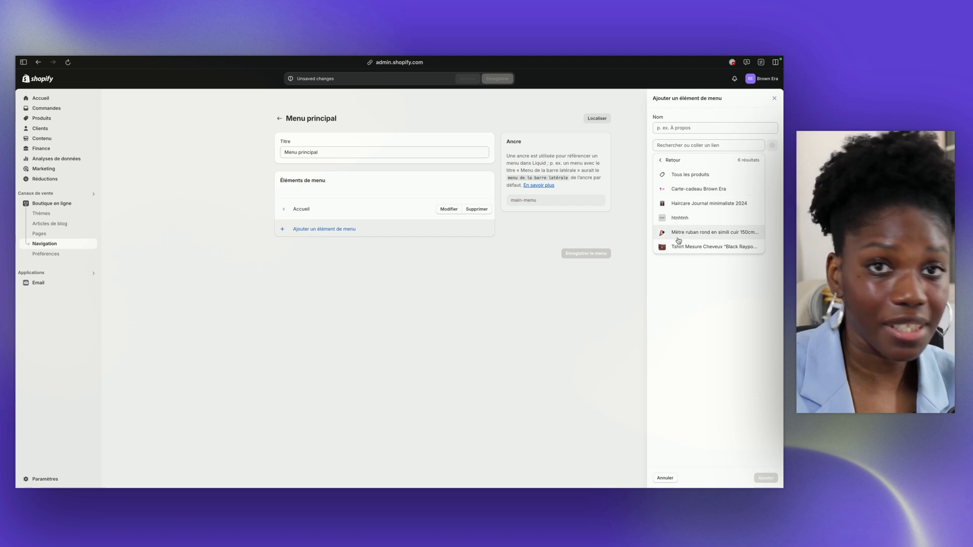
pyautogui.click(690, 174)
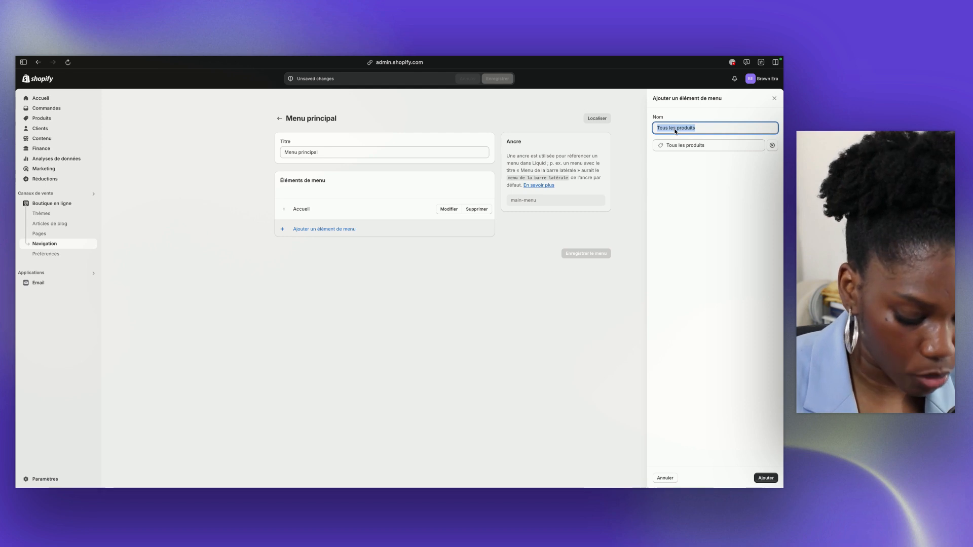
pyautogui.write('Boutique')
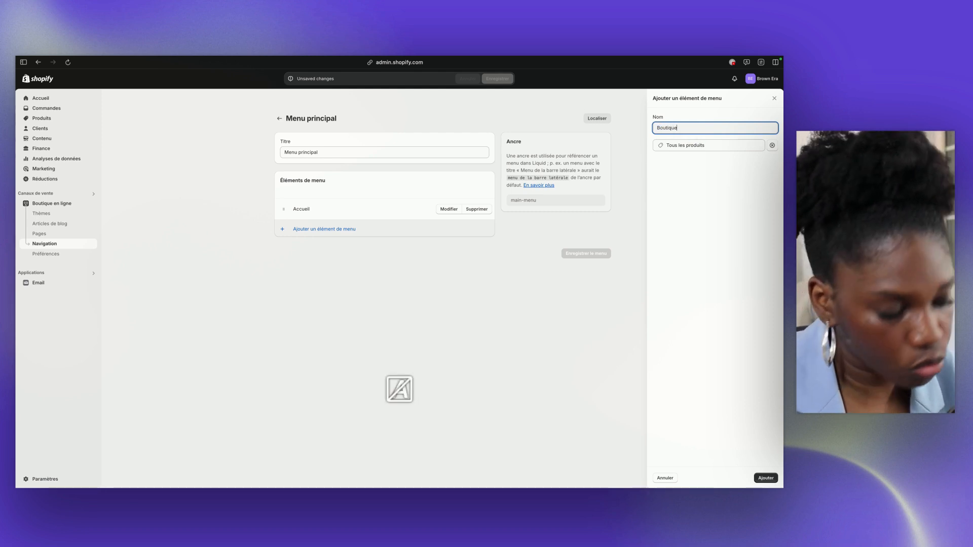
pyautogui.click(766, 477)
# Add a menu item named À propos to Menu principal, linked to the À PROPOS page
pyautogui.click(318, 251)
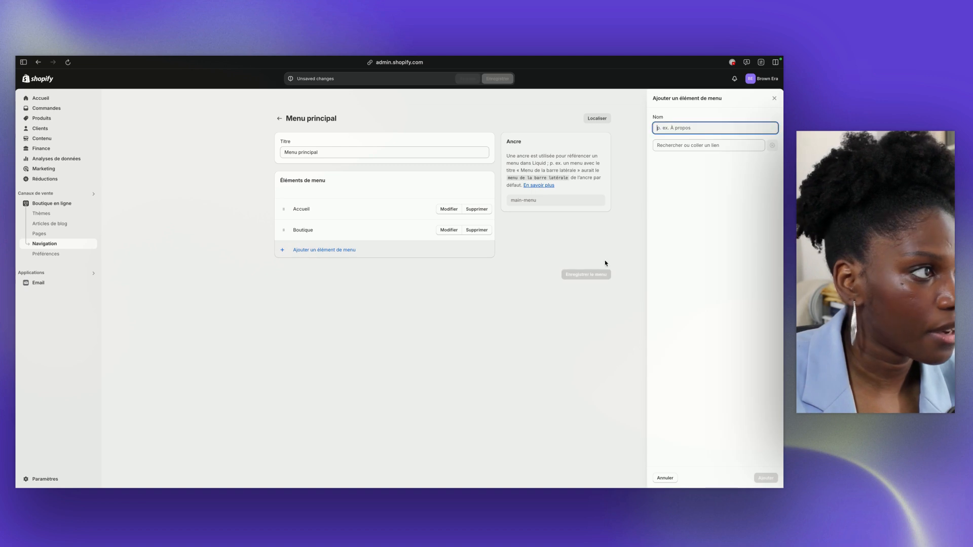
pyautogui.click(658, 146)
pyautogui.click(688, 217)
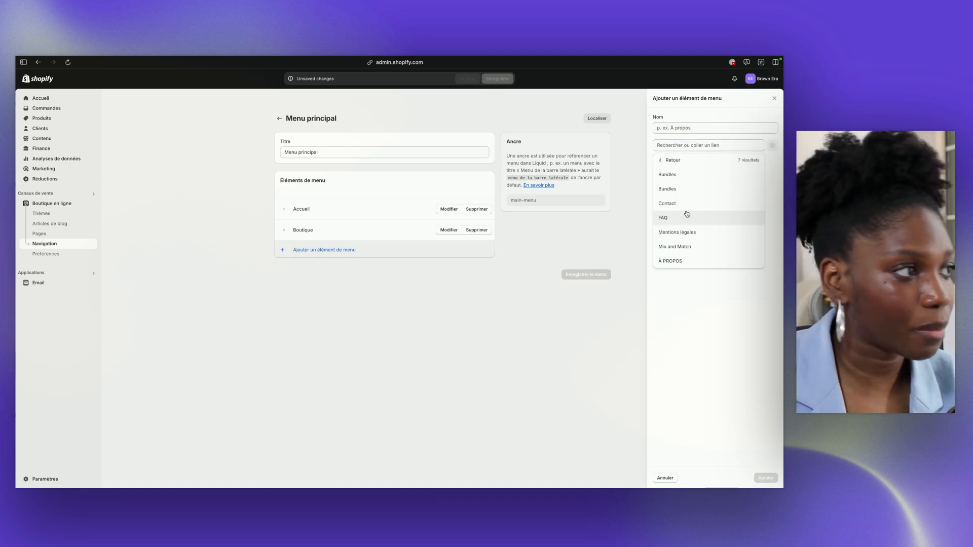
pyautogui.click(688, 261)
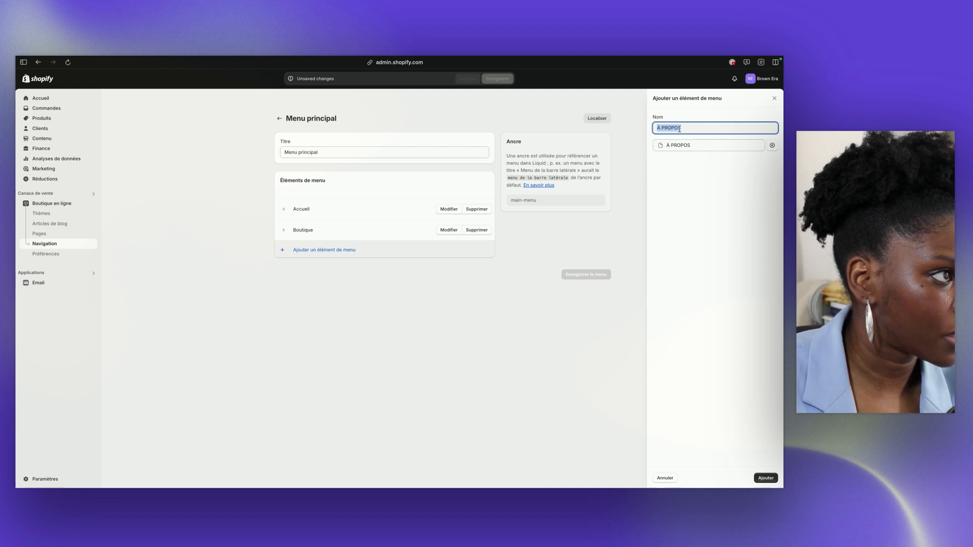
pyautogui.write('À propos')
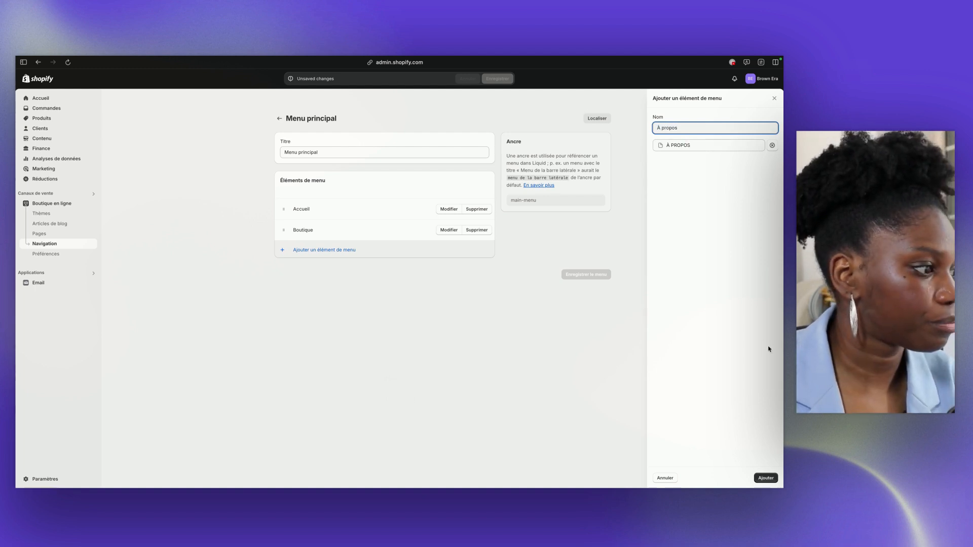
pyautogui.click(766, 477)
# Add a Contact menu item linked to the Contact page and save Menu principal
pyautogui.click(316, 279)
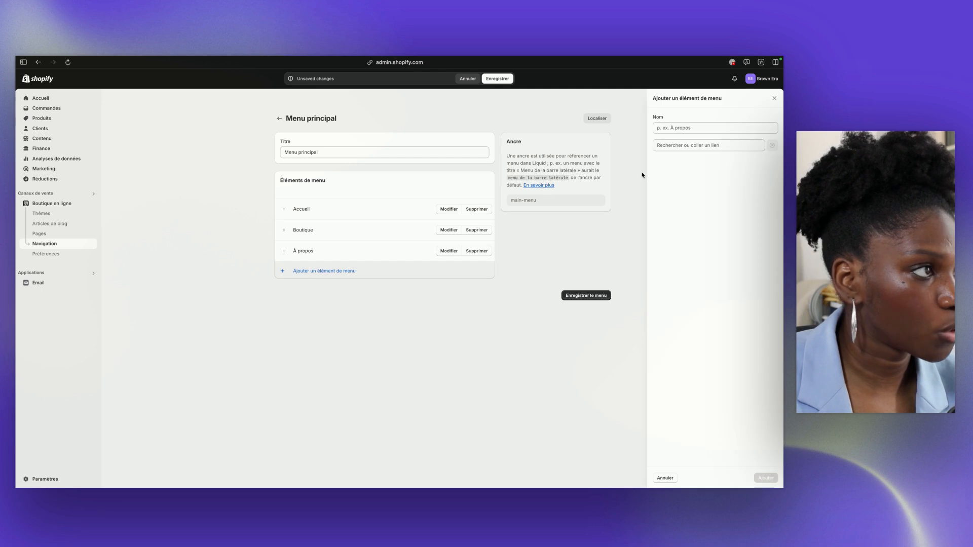
pyautogui.click(679, 145)
pyautogui.click(669, 222)
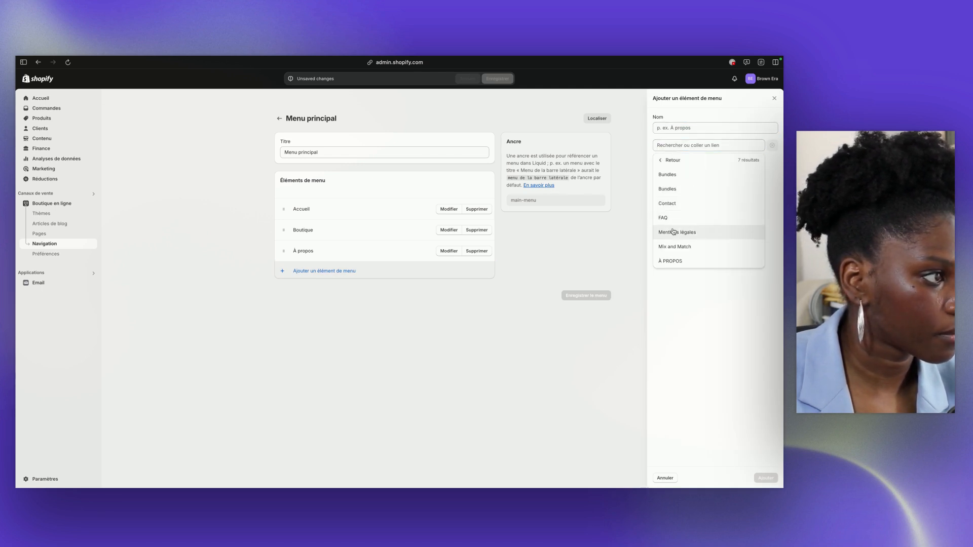
pyautogui.click(668, 207)
pyautogui.click(766, 477)
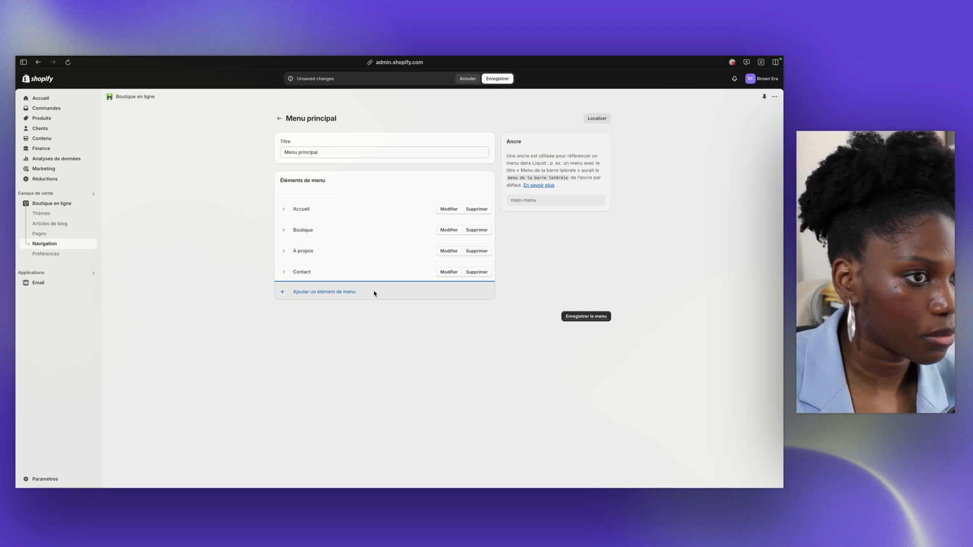
pyautogui.click(506, 79)
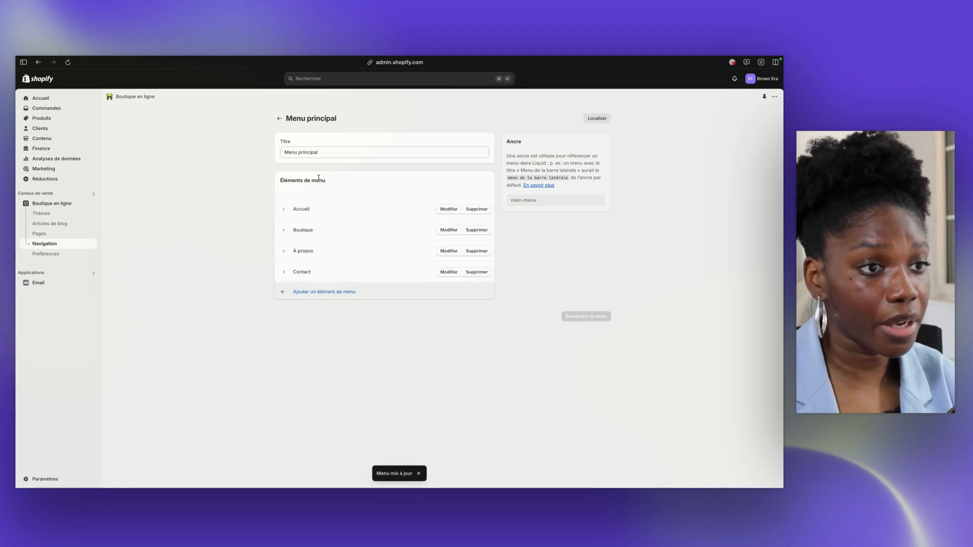
# Examine the blogs, blog articles and policies available as links for a new menu item, and leave without adding one
pyautogui.click(305, 293)
pyautogui.click(689, 146)
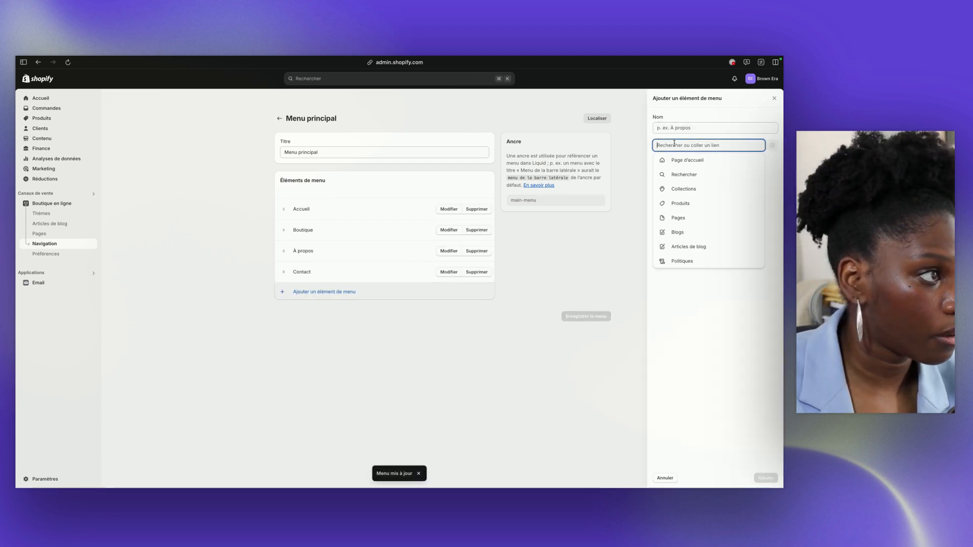
pyautogui.click(685, 234)
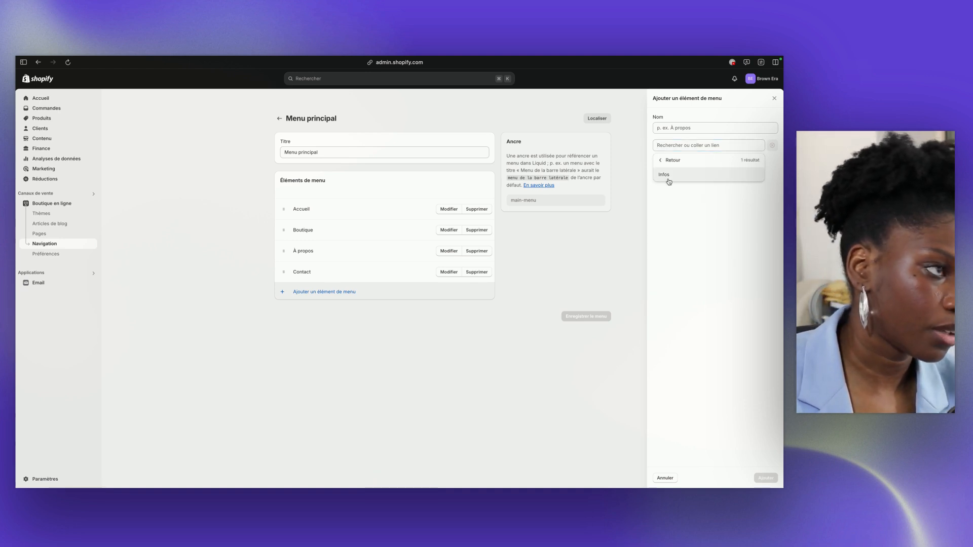
pyautogui.click(662, 161)
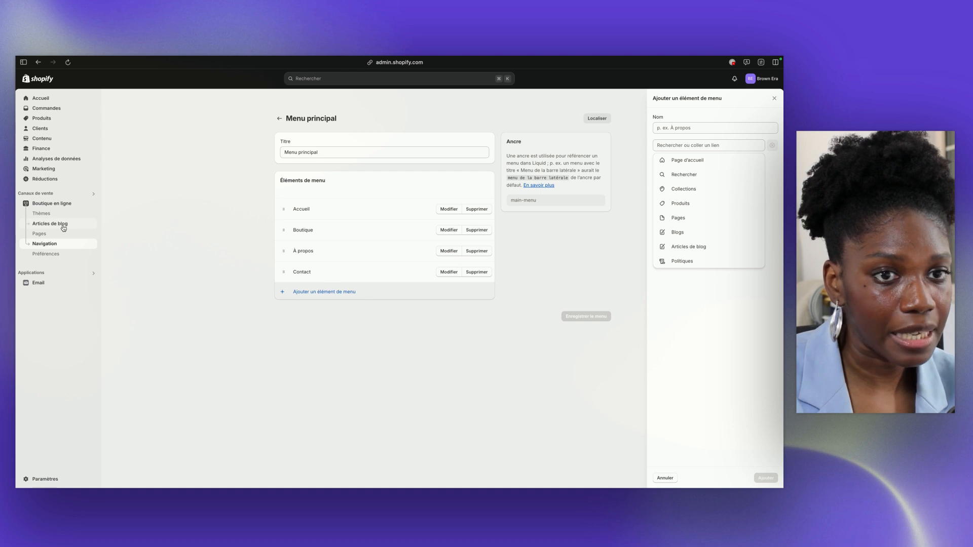
pyautogui.click(674, 248)
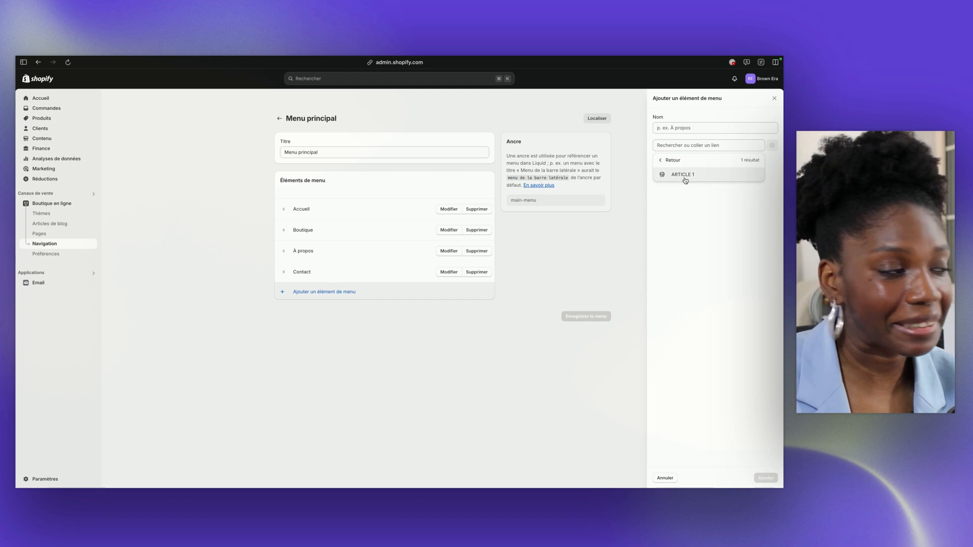
pyautogui.click(666, 161)
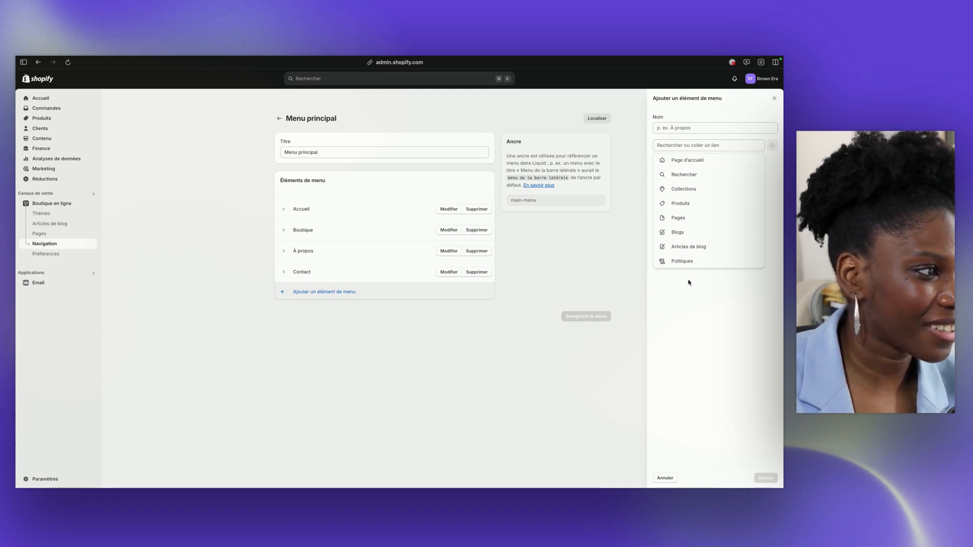
pyautogui.click(680, 265)
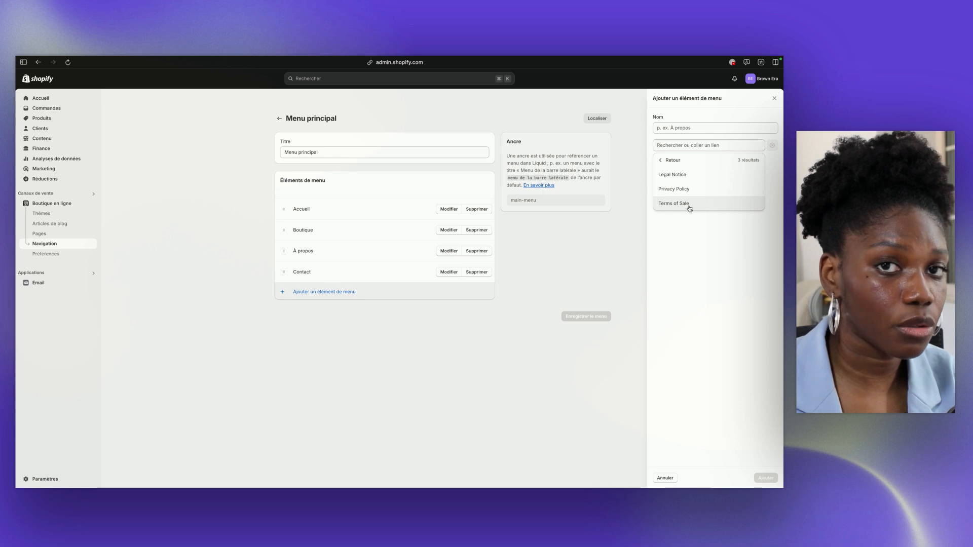
pyautogui.click(668, 162)
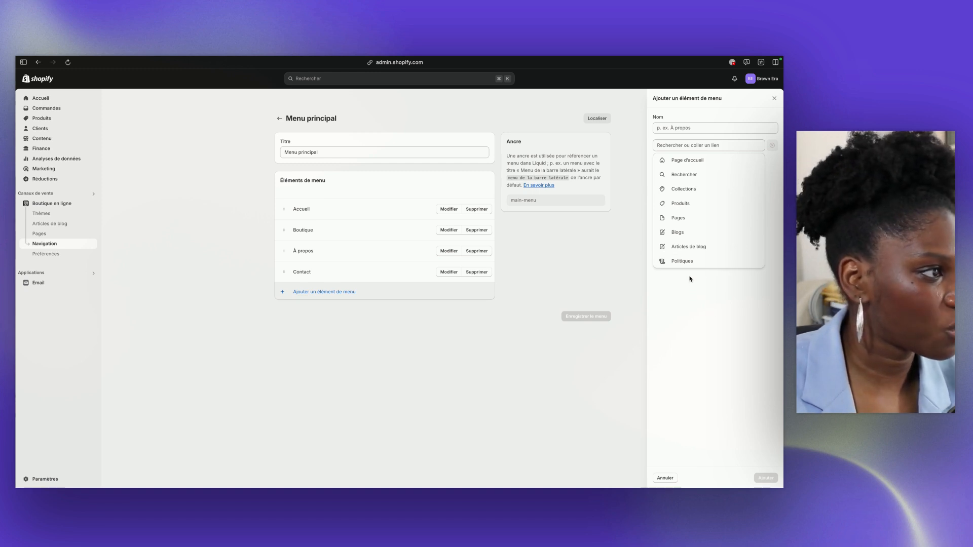
pyautogui.press('Escape')
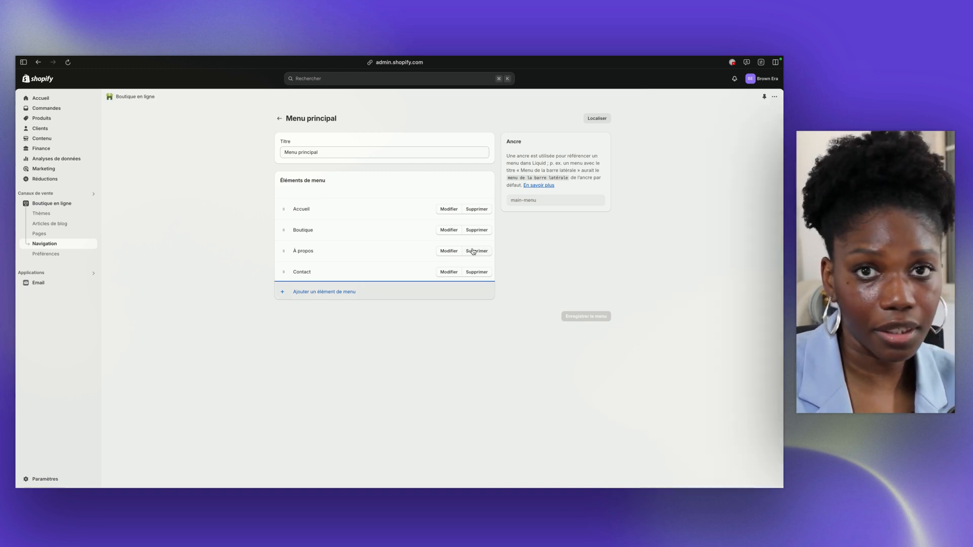
# Add a menu item linked to the Accessoires cheveux crépus collection, with its name shortened to Accessoires
pyautogui.click(324, 292)
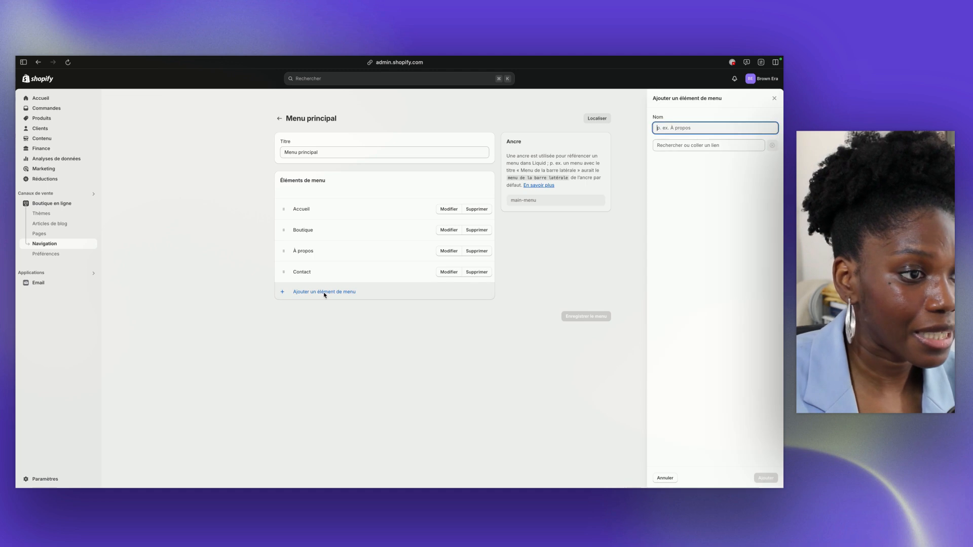
pyautogui.click(664, 145)
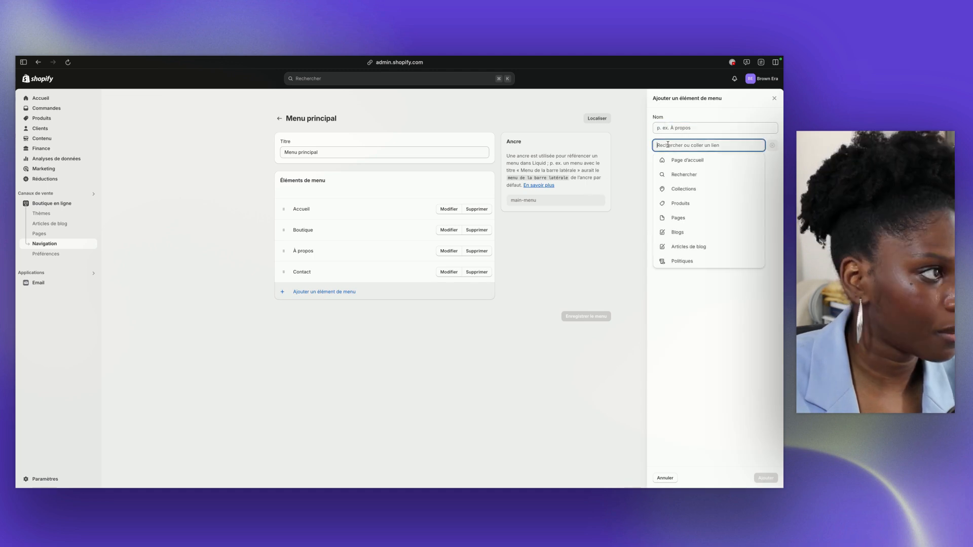
pyautogui.click(681, 189)
pyautogui.click(683, 192)
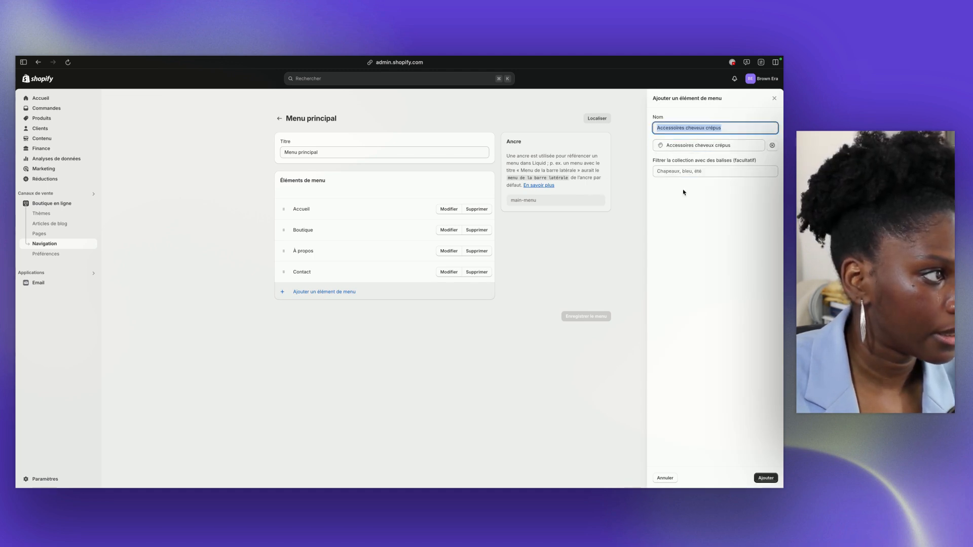
pyautogui.click(683, 130)
pyautogui.moveTo(685, 130); pyautogui.dragTo(718, 130)
pyautogui.press('BackSpace')
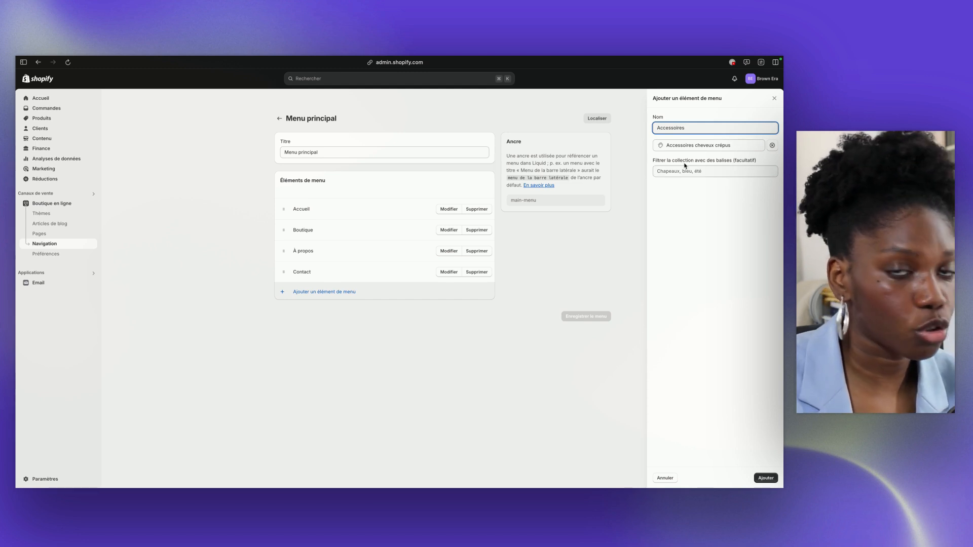
pyautogui.click(771, 477)
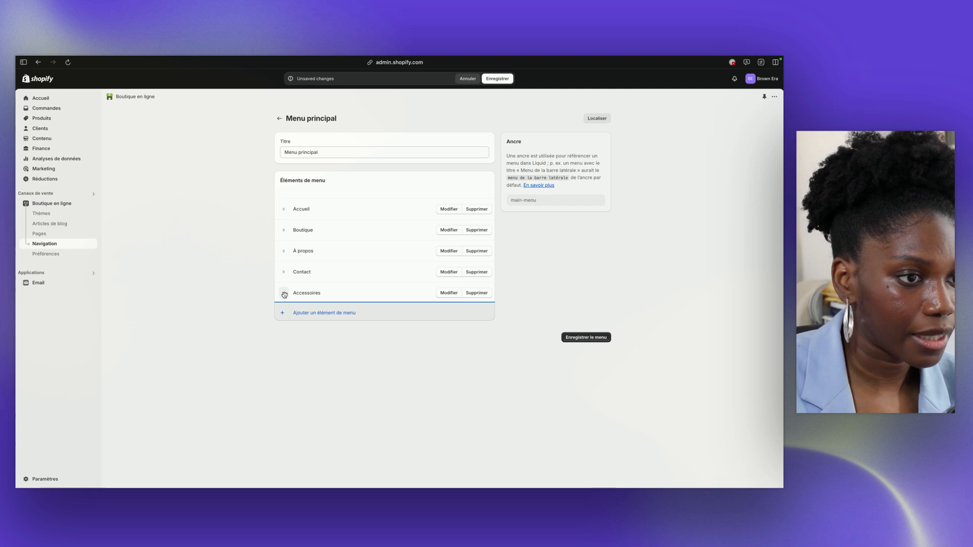
# Nest the Accessoires item under Boutique and save the menu
pyautogui.moveTo(282, 292); pyautogui.dragTo(300, 255)
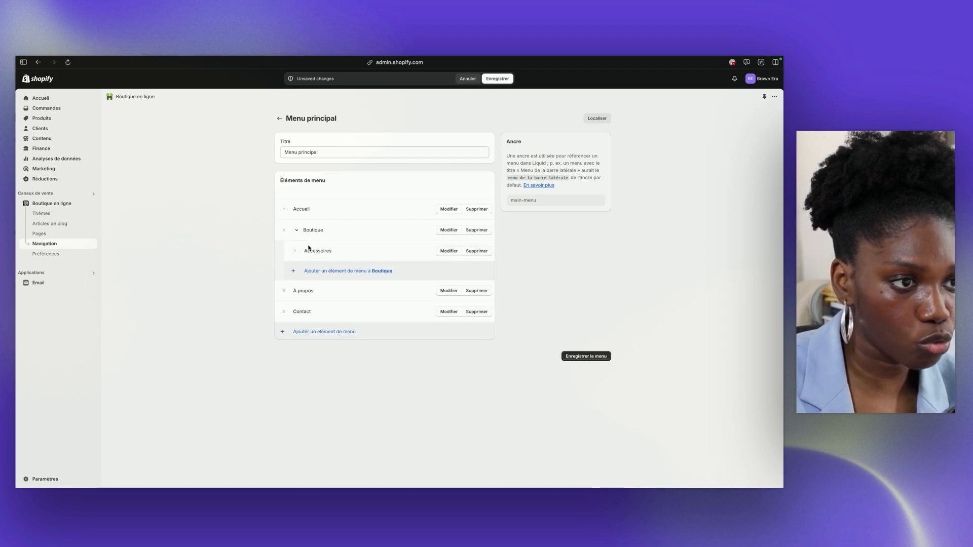
pyautogui.click(496, 79)
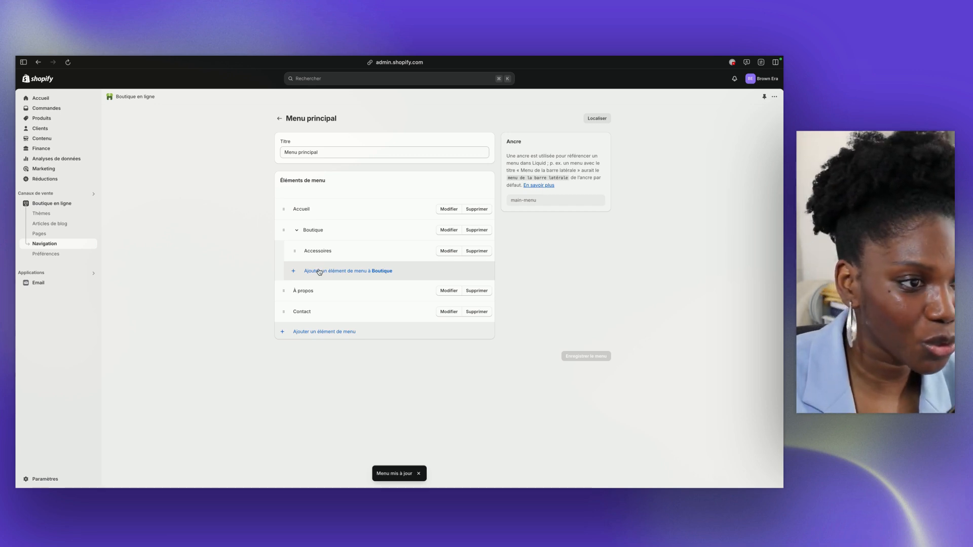
# Add a submenu item under Boutique linked to the Les nouveautés collection
pyautogui.click(319, 272)
pyautogui.click(661, 144)
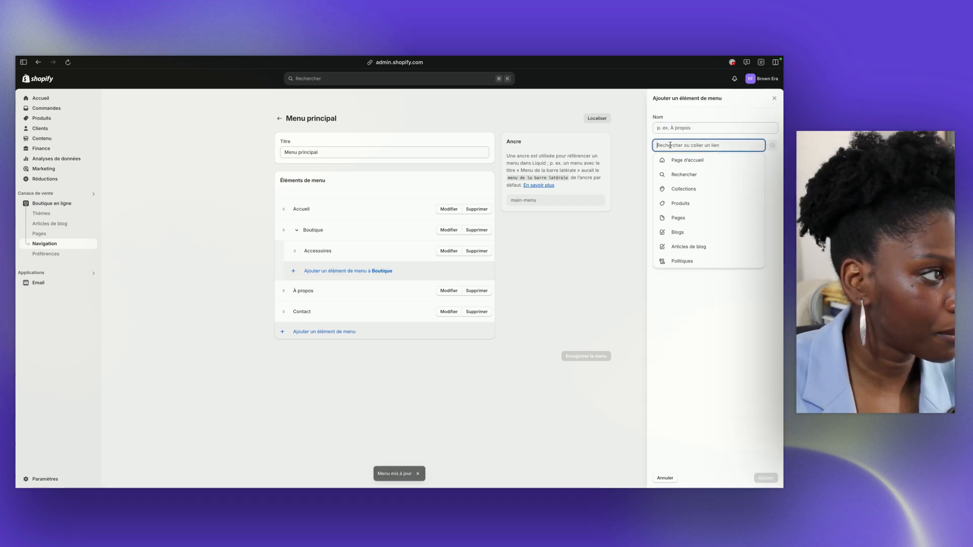
pyautogui.click(680, 195)
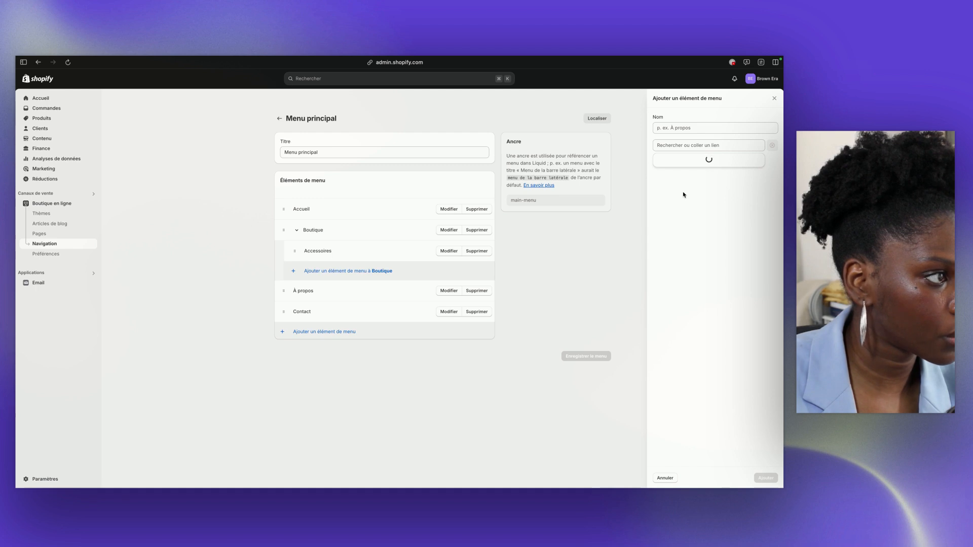
pyautogui.click(685, 233)
pyautogui.click(760, 478)
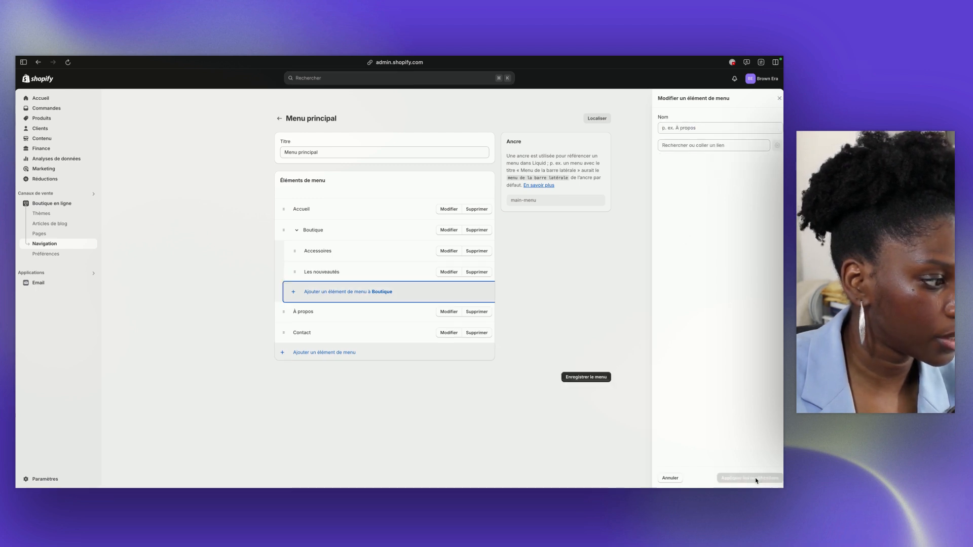
# Add a submenu item under Boutique linked to the Les best-sellers collection
pyautogui.click(311, 292)
pyautogui.click(674, 145)
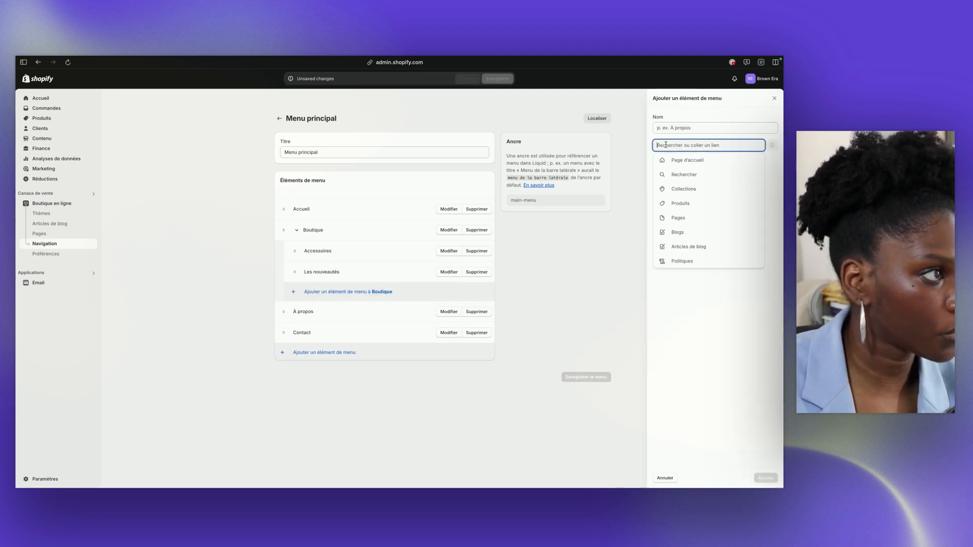
pyautogui.click(683, 189)
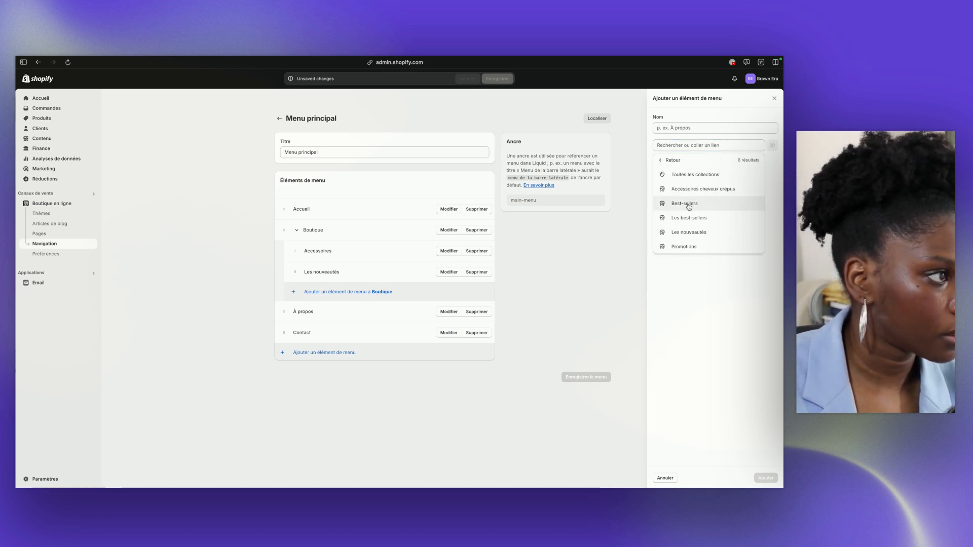
pyautogui.click(687, 218)
pyautogui.click(766, 478)
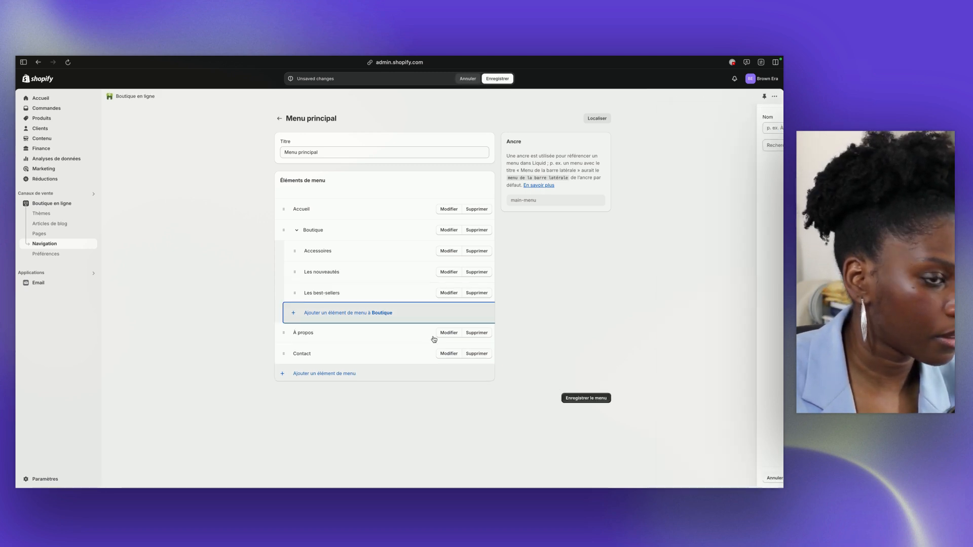
# Nest Les best-sellers under Les nouveautés in the Boutique submenu and save the main menu
pyautogui.moveTo(295, 291); pyautogui.dragTo(319, 291)
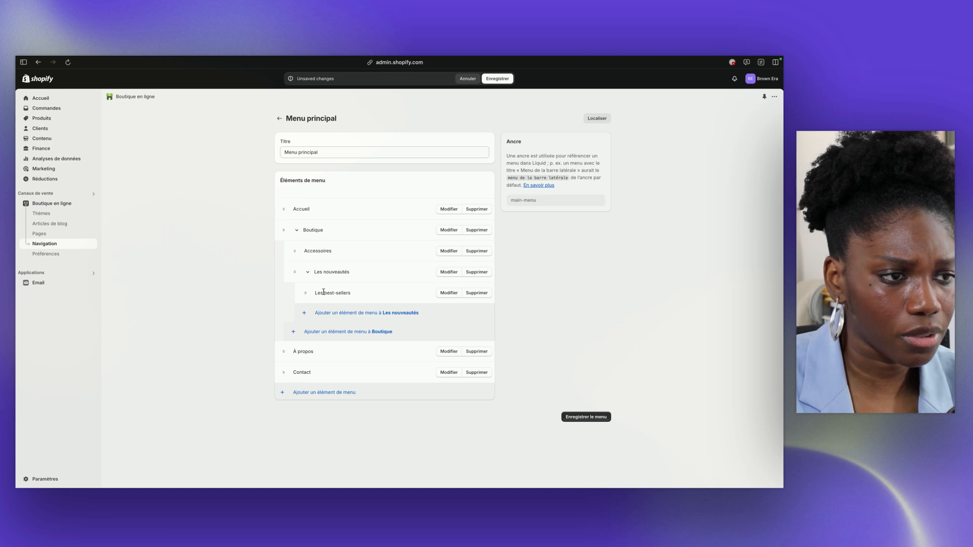
pyautogui.click(296, 230)
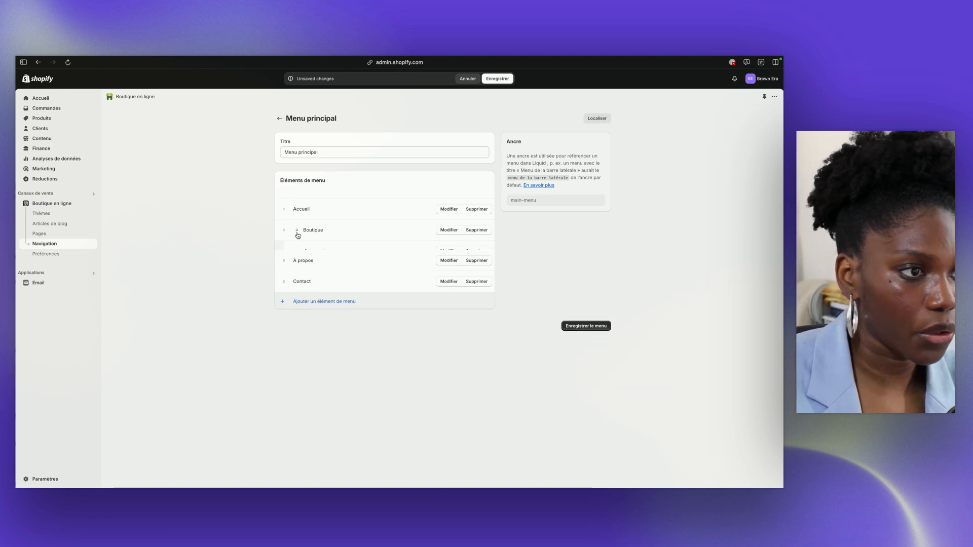
pyautogui.click(497, 79)
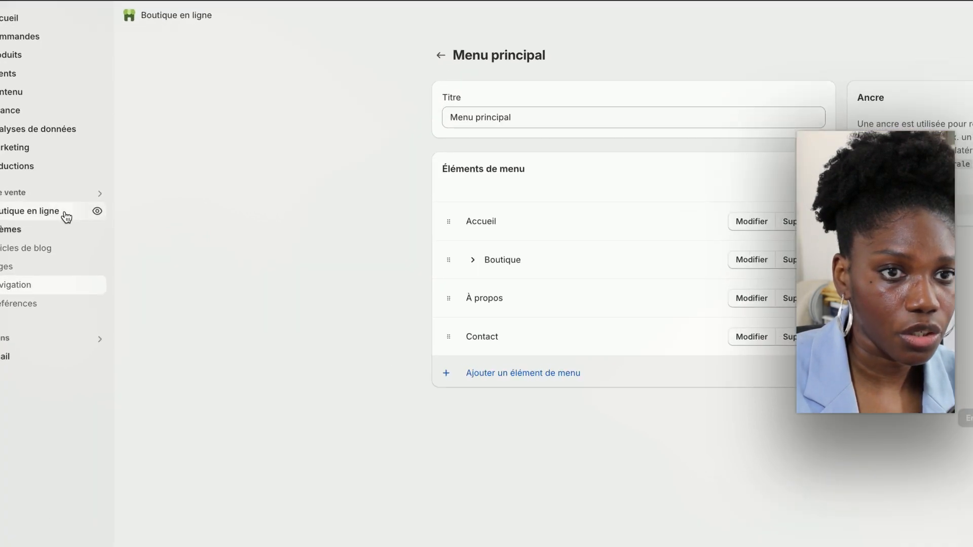
# Preview the online store and examine the Boutique submenu with its Les nouveautés entry, closing the preview at the end
pyautogui.click(75, 207)
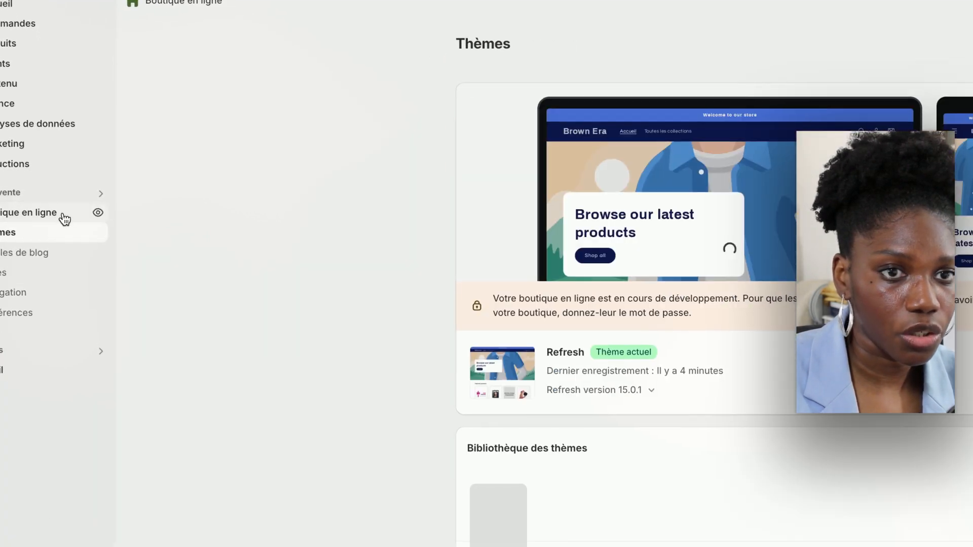
pyautogui.click(97, 217)
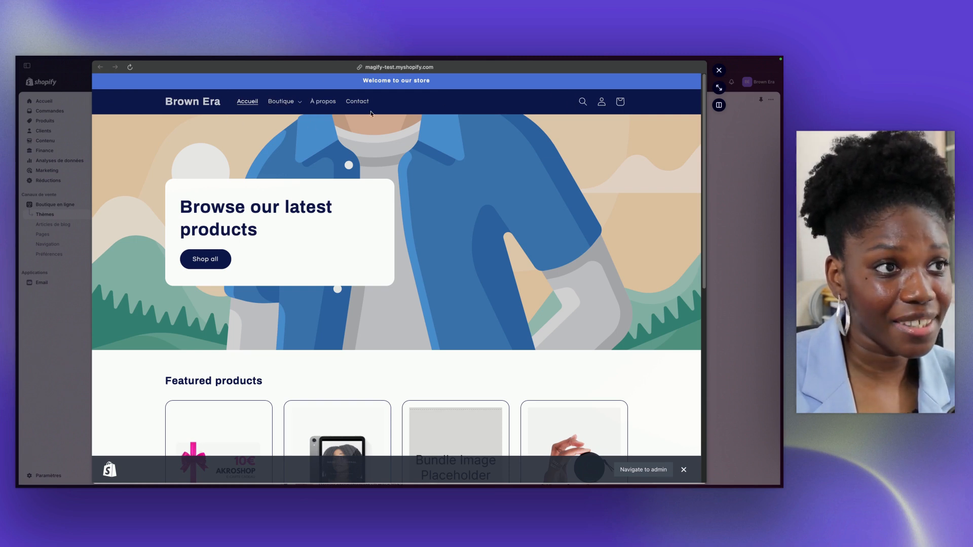
pyautogui.click(280, 105)
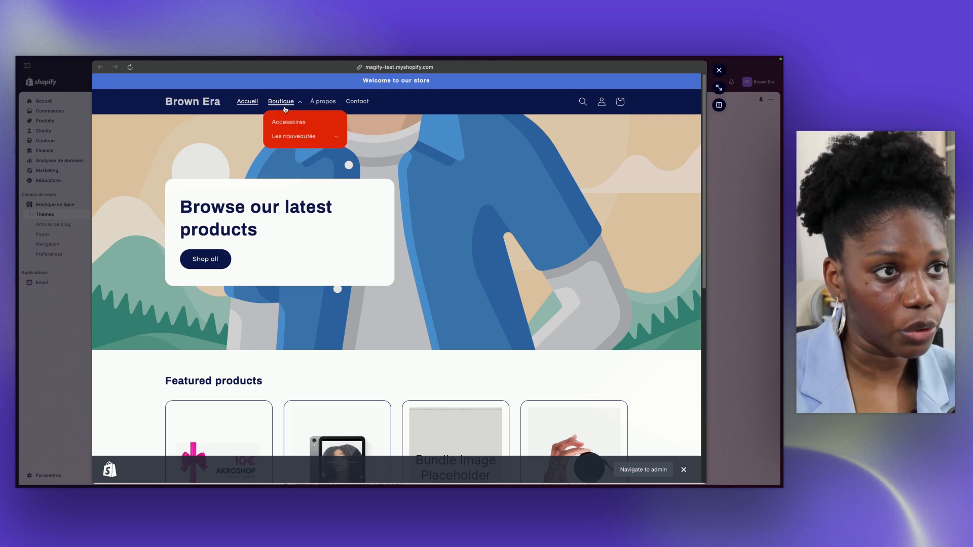
pyautogui.click(307, 137)
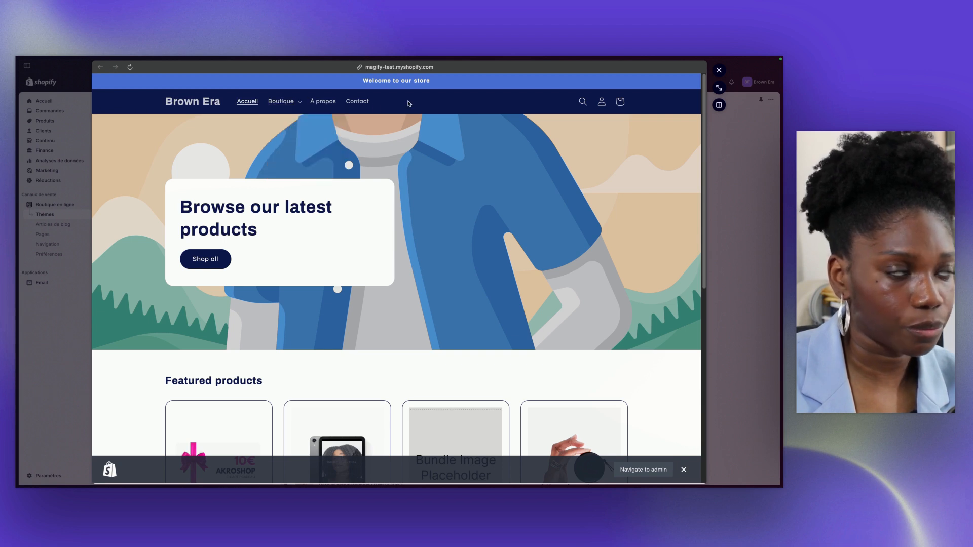
pyautogui.click(719, 70)
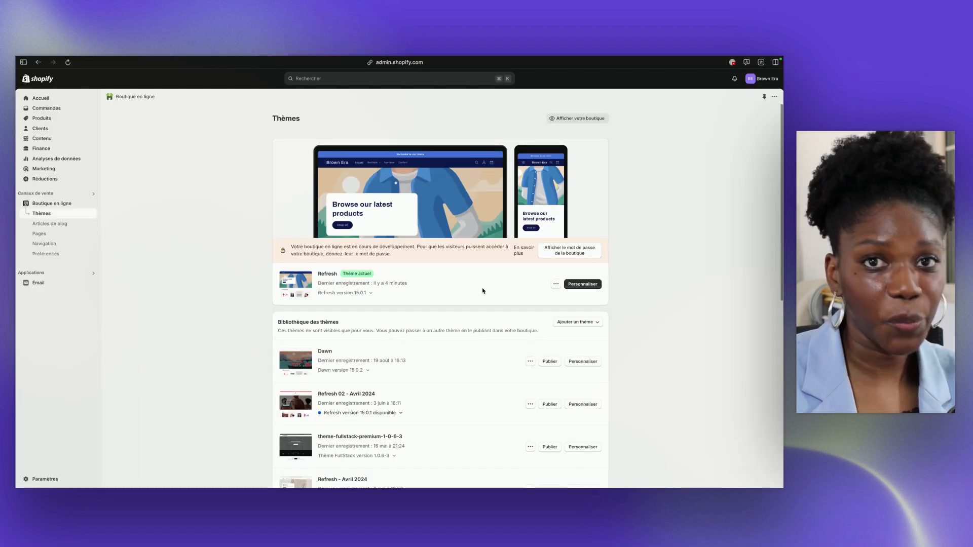
# Open the current Refresh theme for customization and display the En-tête section's settings
pyautogui.click(573, 285)
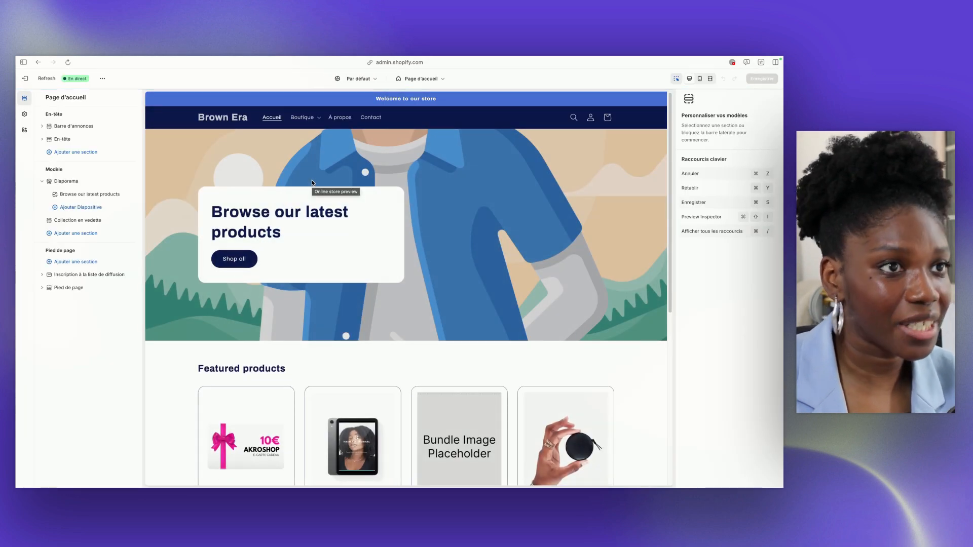
pyautogui.click(119, 142)
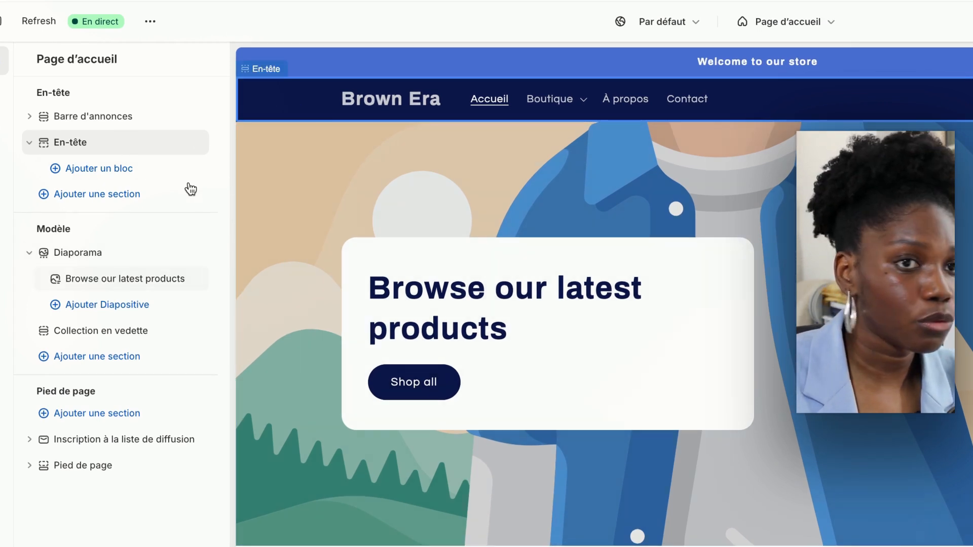
pyautogui.click(126, 170)
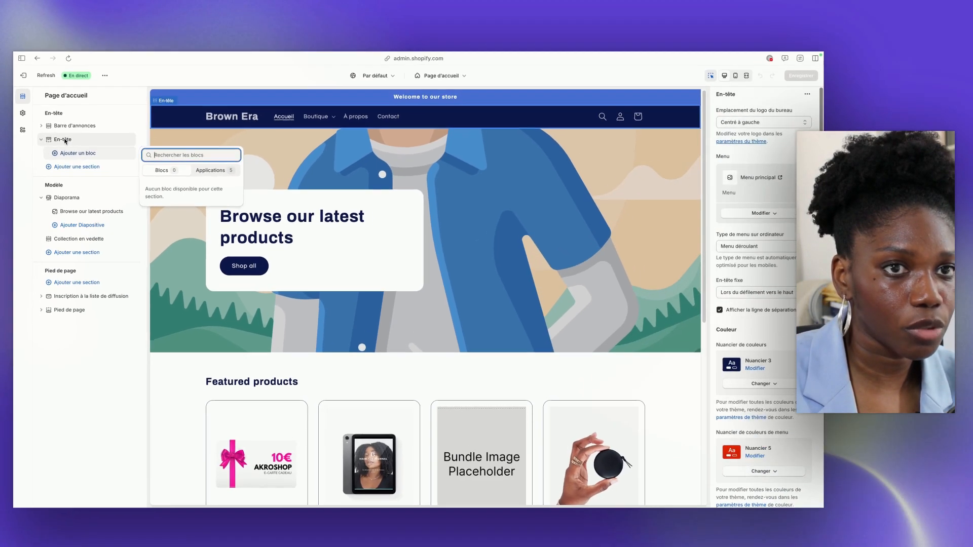
pyautogui.click(61, 141)
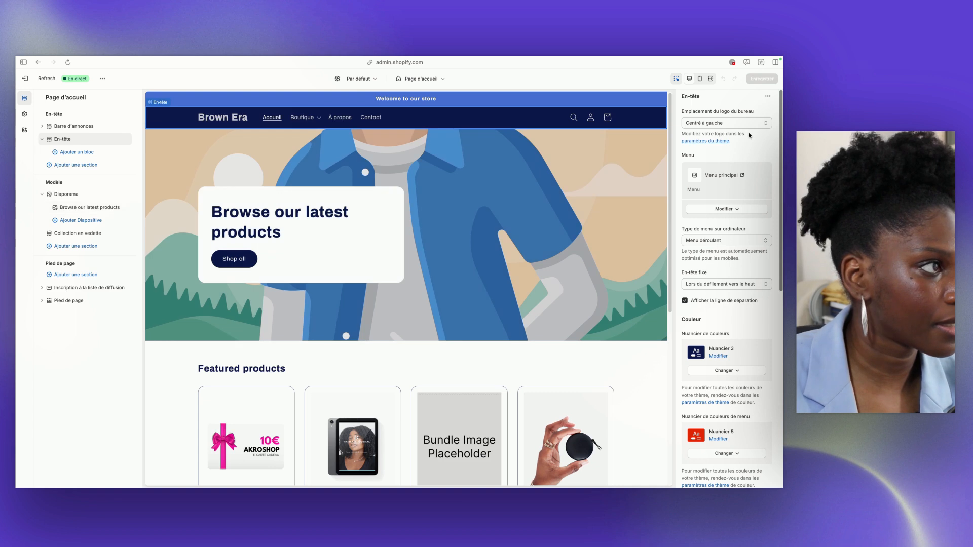
# Try the desktop logo positions En haut au centre, En haut à gauche and Centré au milieu, and restore Centré à gauche
pyautogui.click(708, 124)
pyautogui.click(704, 123)
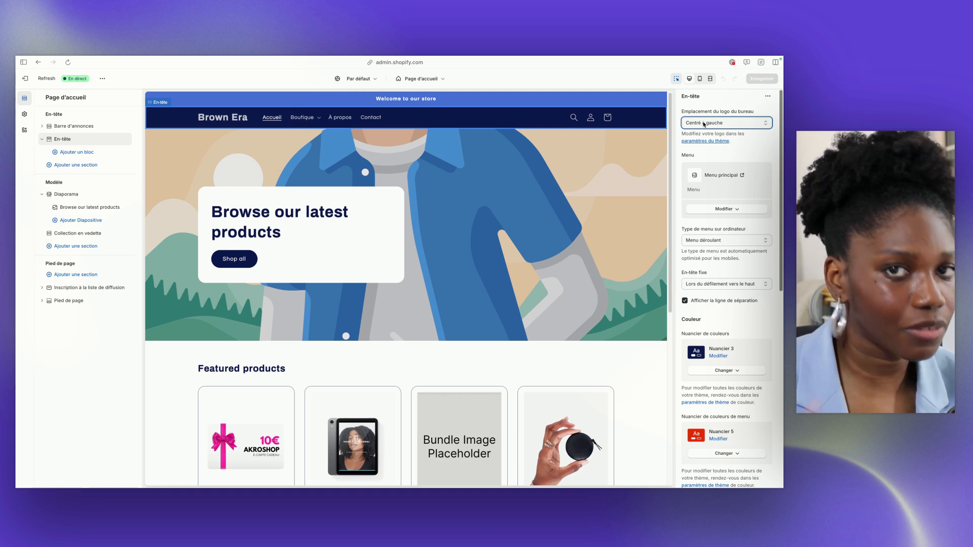
pyautogui.click(704, 125)
pyautogui.click(703, 114)
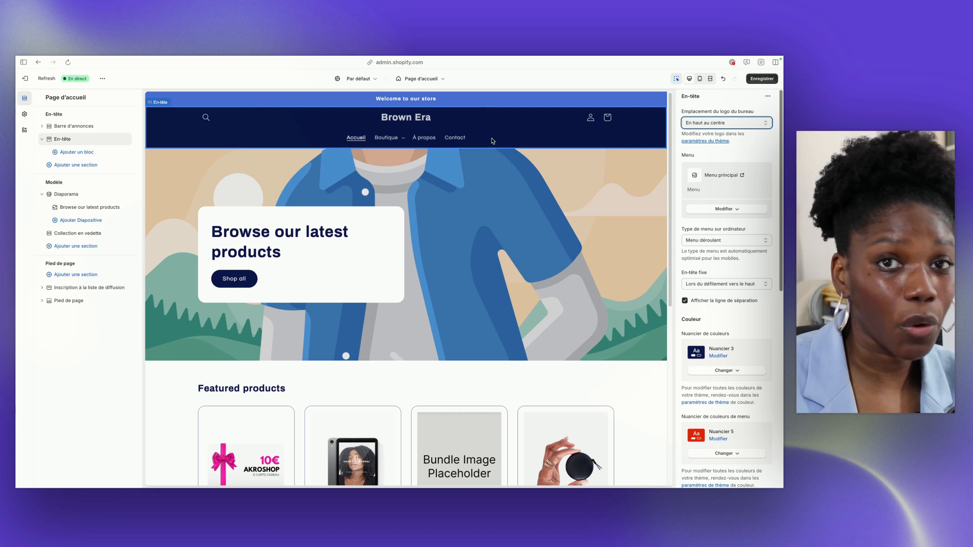
pyautogui.click(710, 123)
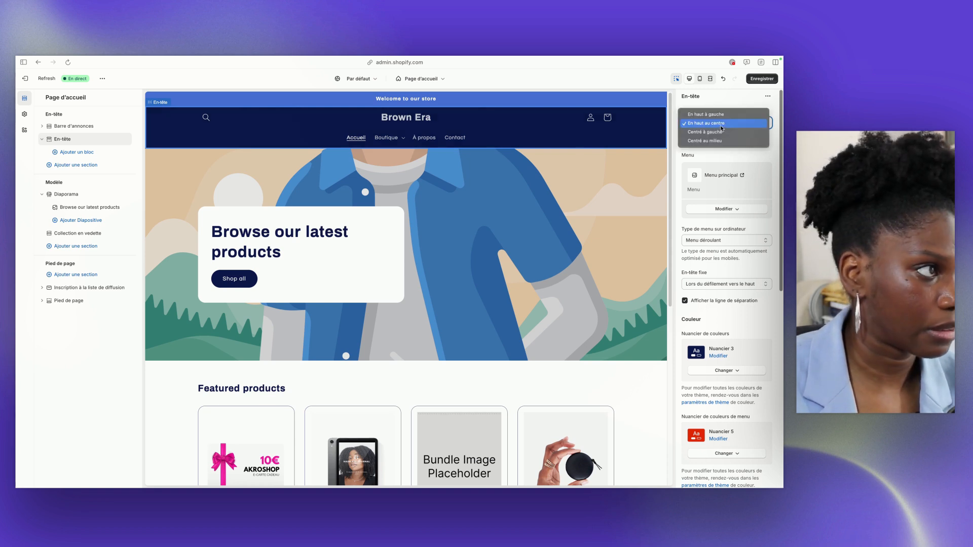
pyautogui.click(709, 132)
pyautogui.click(704, 123)
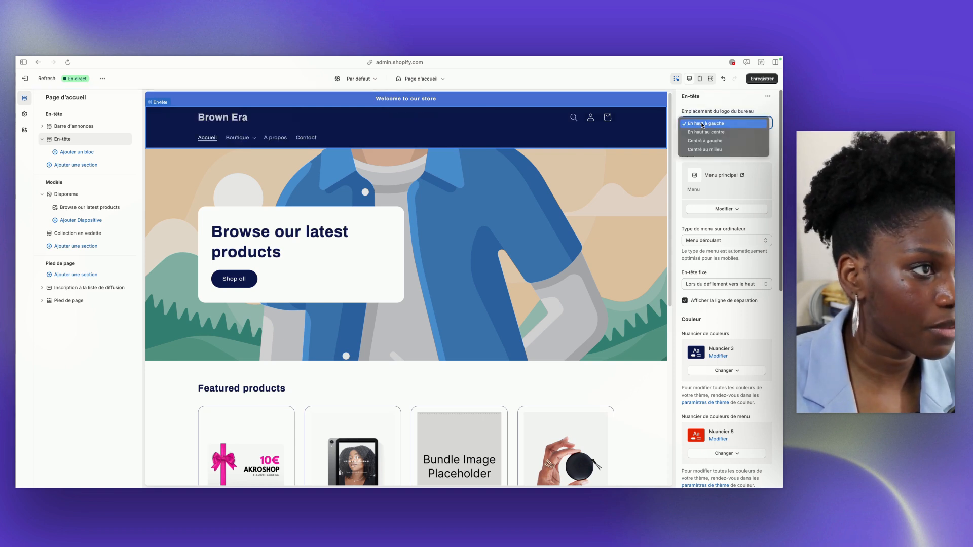
pyautogui.click(707, 150)
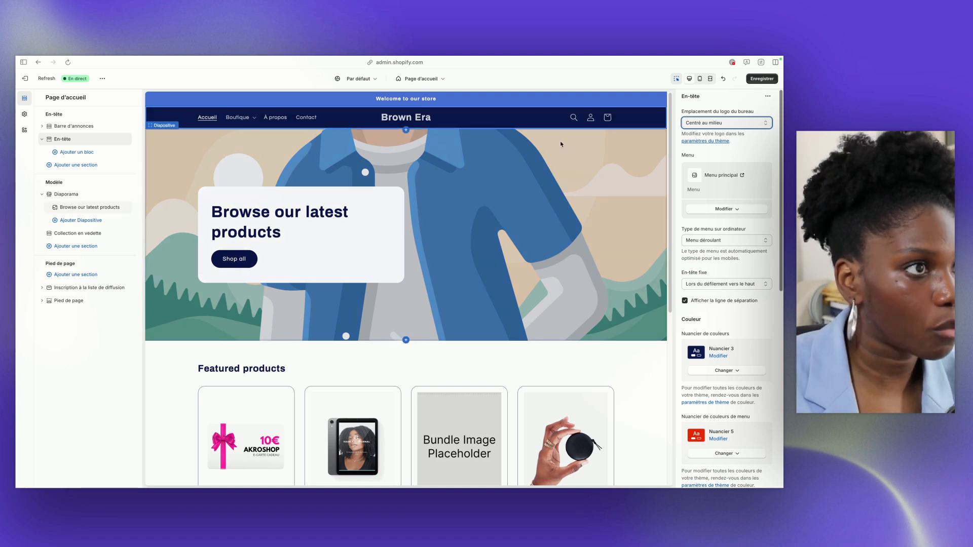
pyautogui.click(725, 123)
pyautogui.click(709, 111)
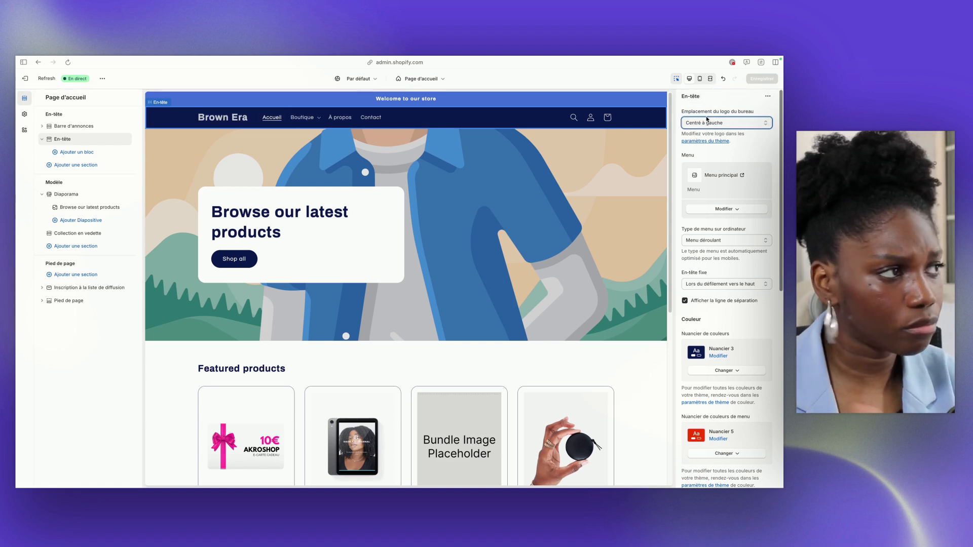
# Try Menu pied de page and Menu 2 as the header's menu, restoring Menu principal and leaving the menu selection
pyautogui.click(703, 209)
pyautogui.click(719, 222)
pyautogui.click(717, 178)
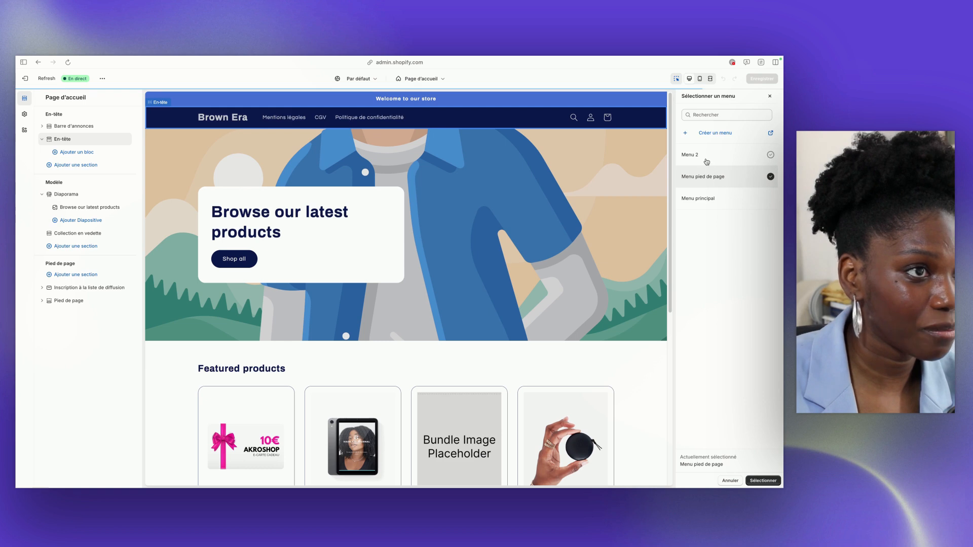
pyautogui.click(690, 155)
pyautogui.click(698, 198)
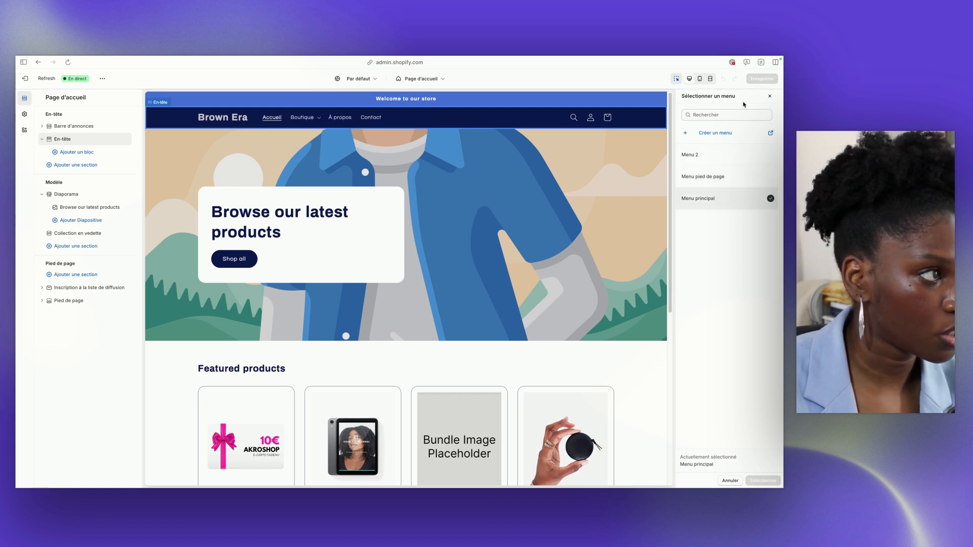
pyautogui.click(770, 96)
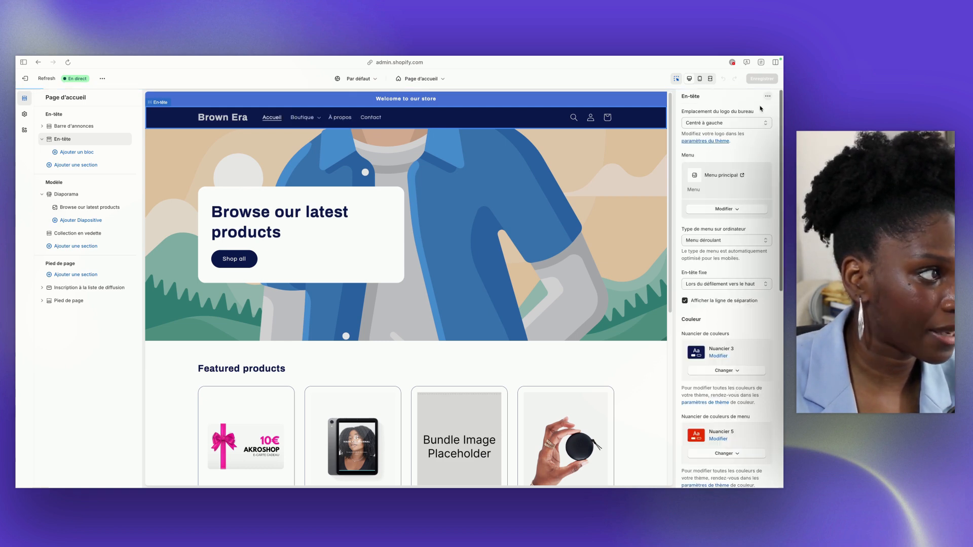
# Set the header's desktop menu type to Méga menu and open Boutique in the preview
pyautogui.click(701, 241)
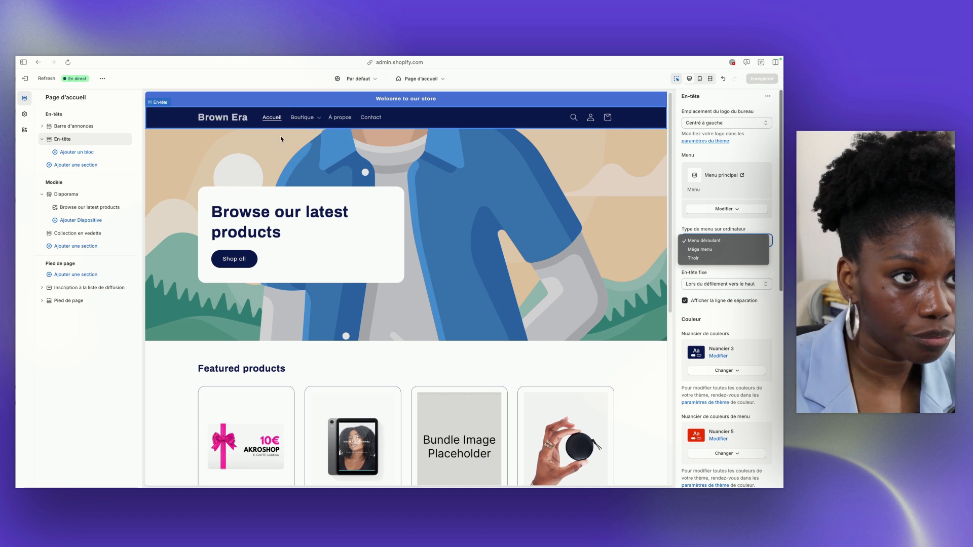
pyautogui.click(694, 249)
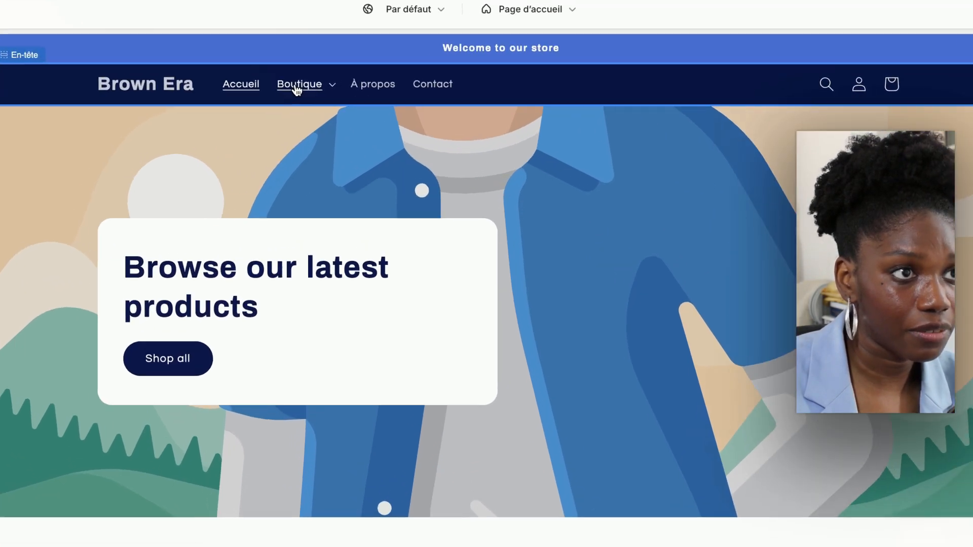
pyautogui.click(300, 120)
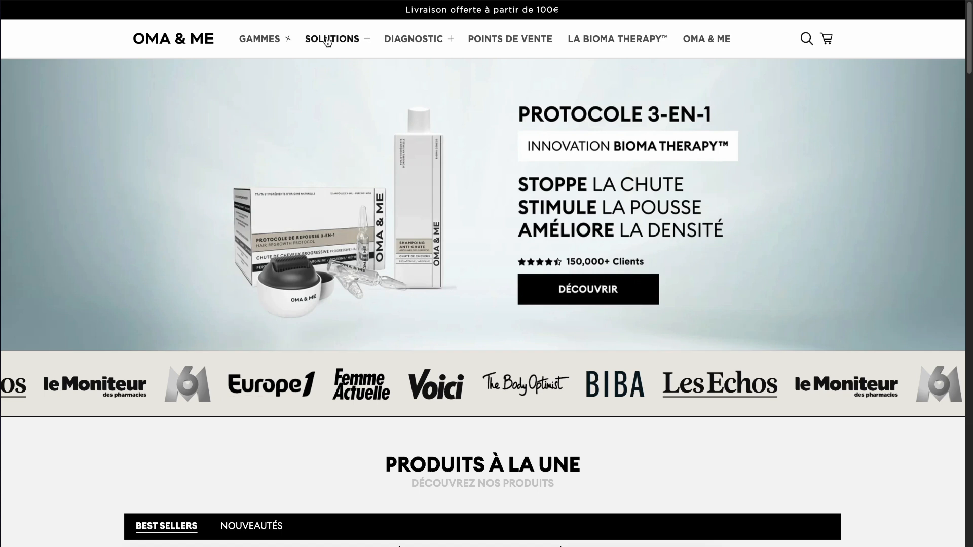
# Examine the Solutions and Diagnostic mega menus on the OMA & ME website as examples
pyautogui.moveTo(333, 39)
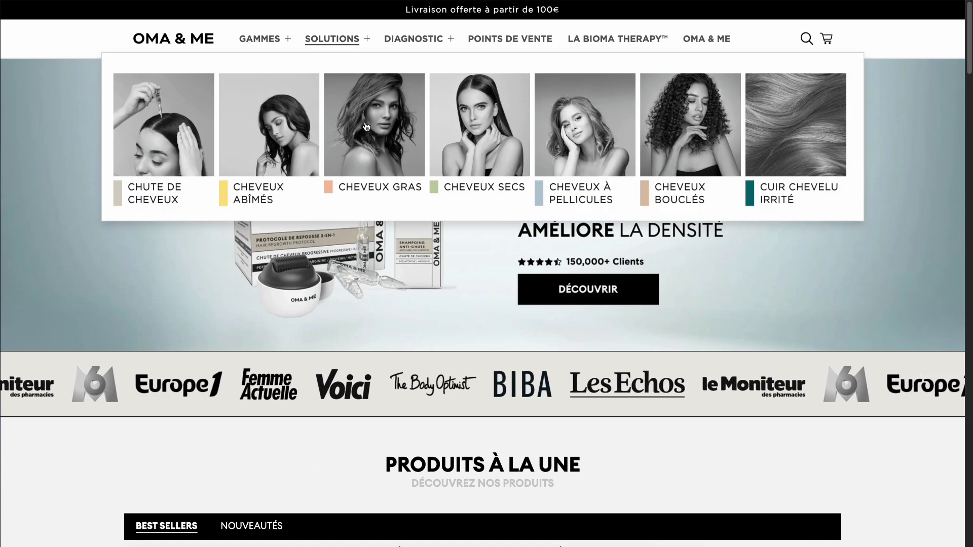
pyautogui.moveTo(403, 42)
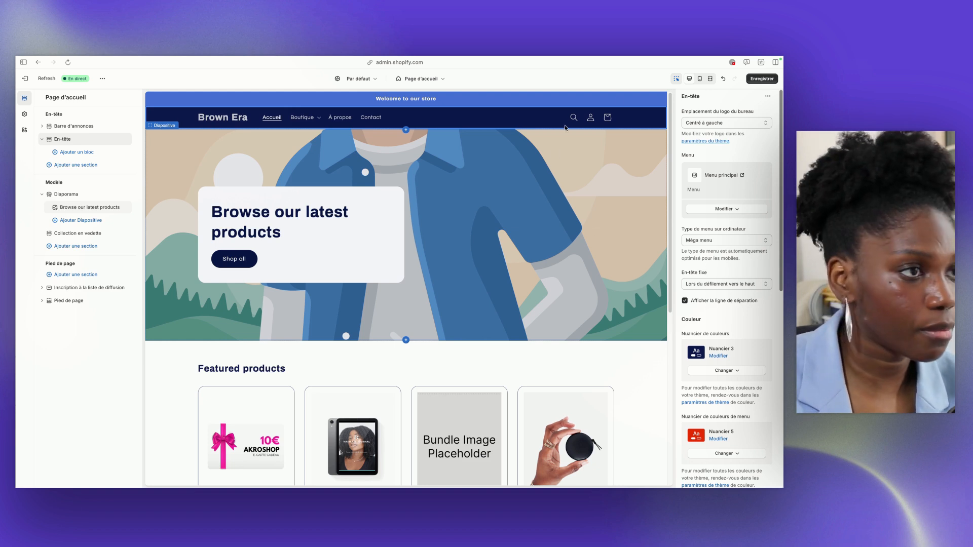
# Set the header's desktop menu type to Tiroir, save, and open and close the drawer menu in the preview
pyautogui.click(704, 242)
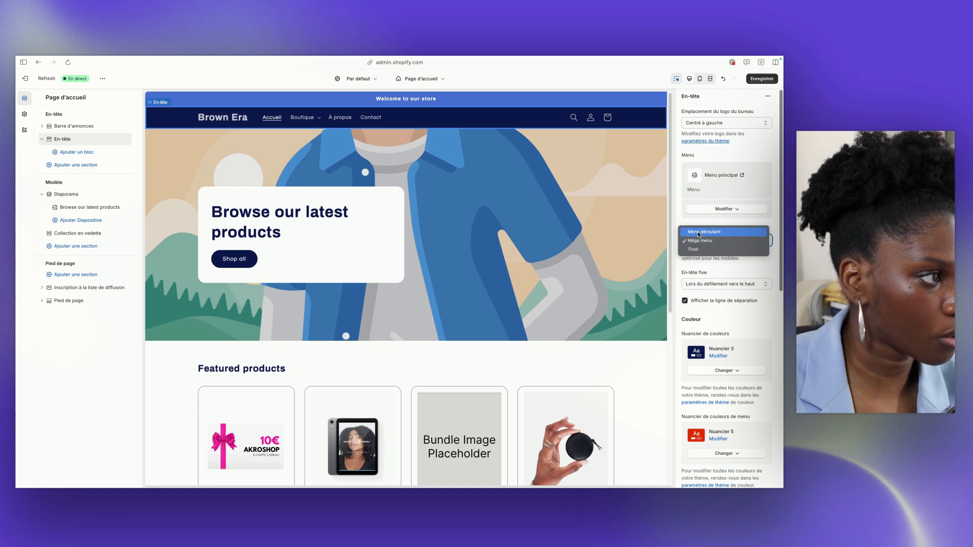
pyautogui.click(706, 249)
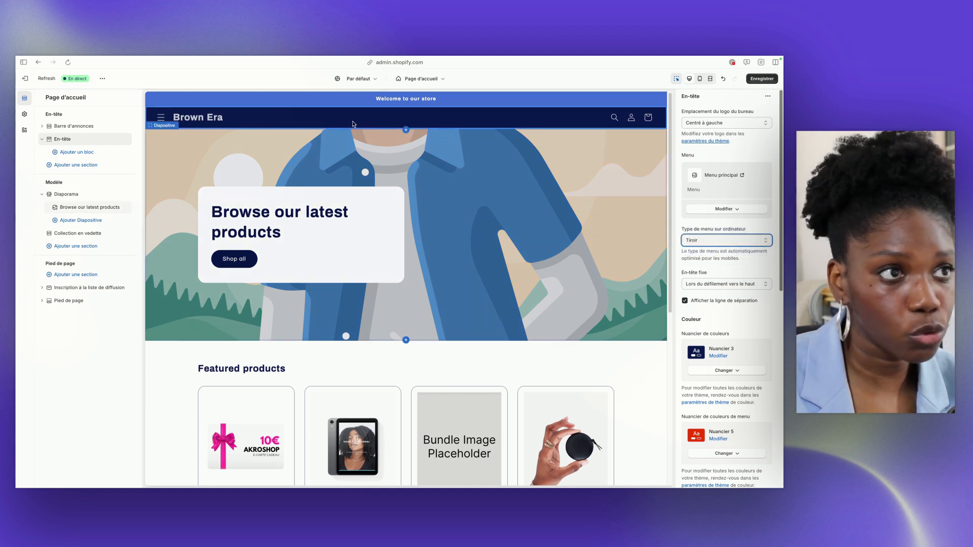
pyautogui.click(762, 79)
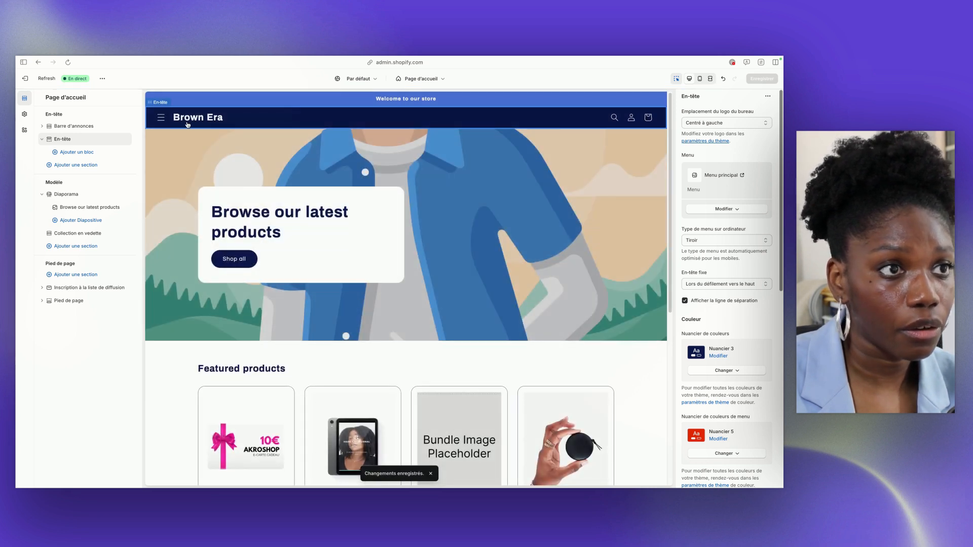
pyautogui.click(160, 120)
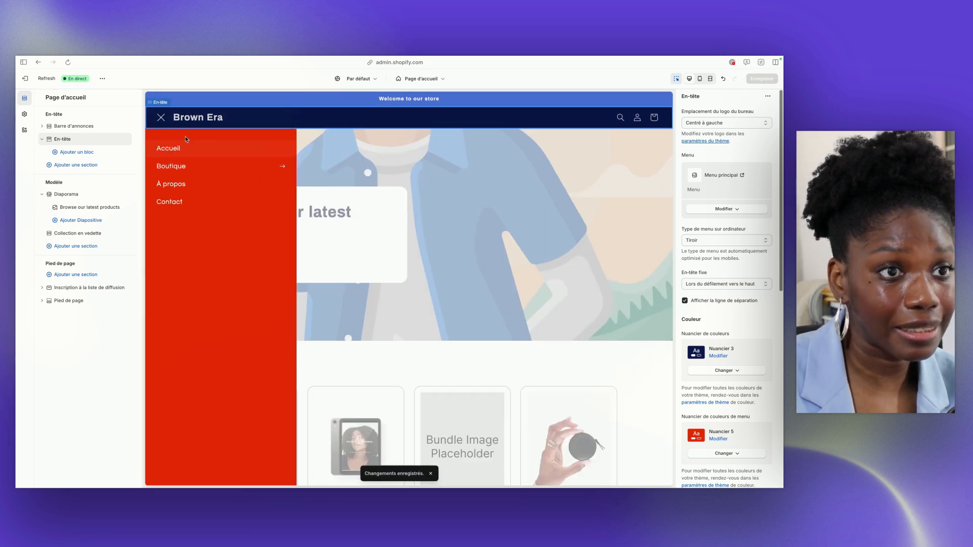
pyautogui.click(161, 120)
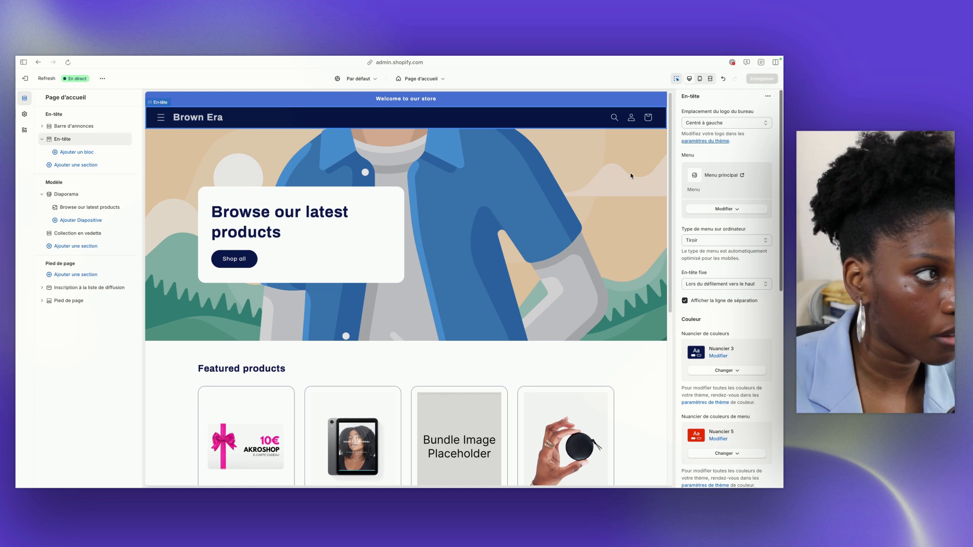
# Set the header's desktop menu type back to Menu déroulant and save the theme
pyautogui.click(707, 245)
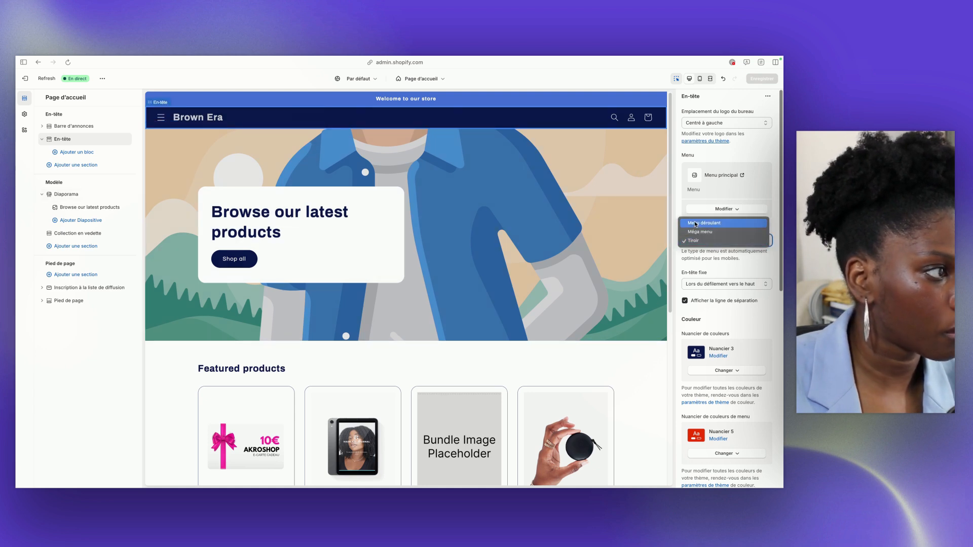
pyautogui.click(694, 221)
# Examine how the fixed header behaves on the home page preview with the Lors du défilement vers le haut option
pyautogui.click(697, 287)
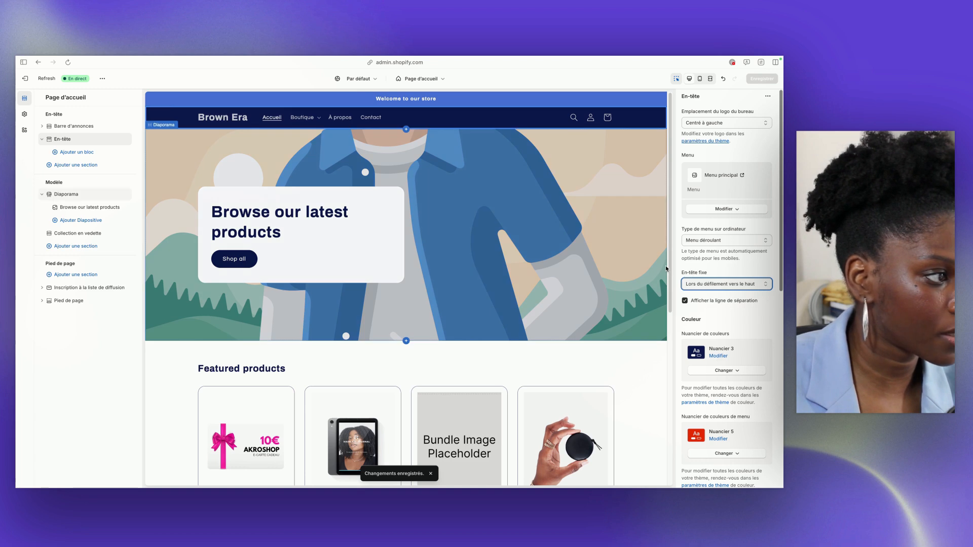
pyautogui.scroll(-5, 666, 269)
pyautogui.scroll(-1, 666, 269)
pyautogui.scroll(1, 666, 269)
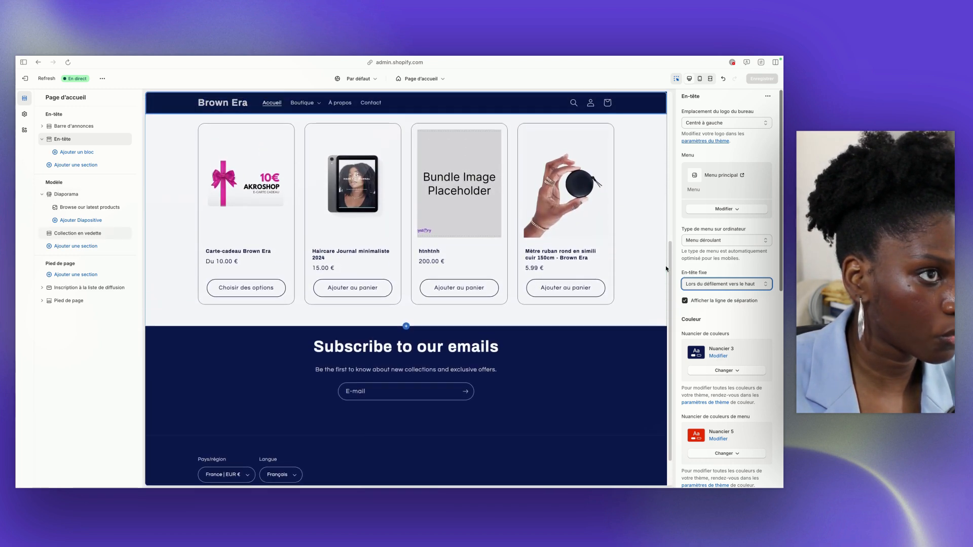
pyautogui.scroll(3, 666, 268)
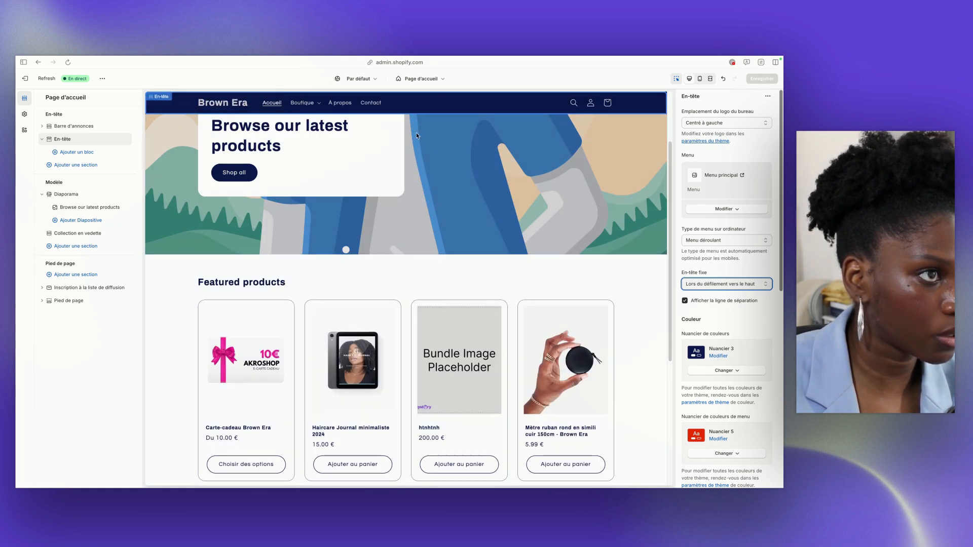
# Set the header's color scheme to Nuancier 1 and save the theme
pyautogui.scroll(2, 514, 140)
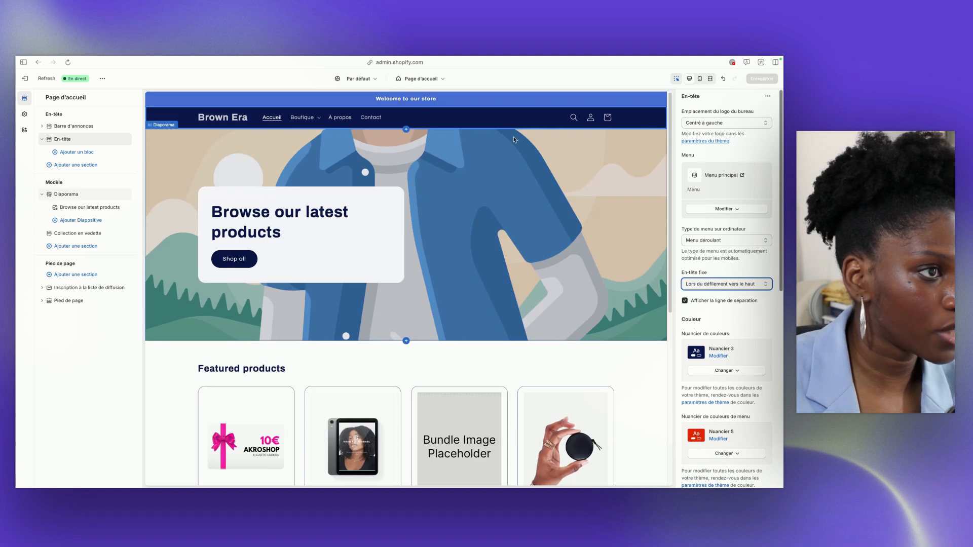
pyautogui.click(727, 371)
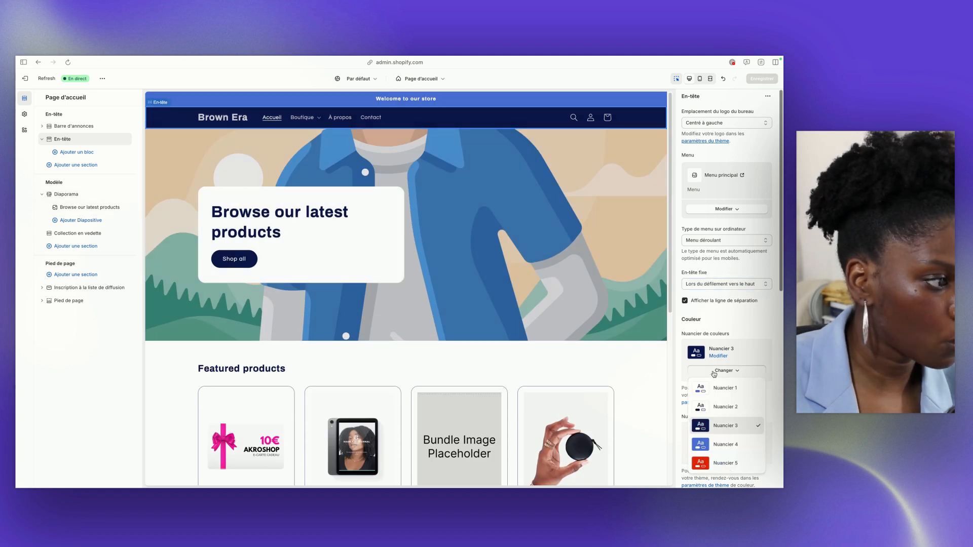
pyautogui.click(705, 389)
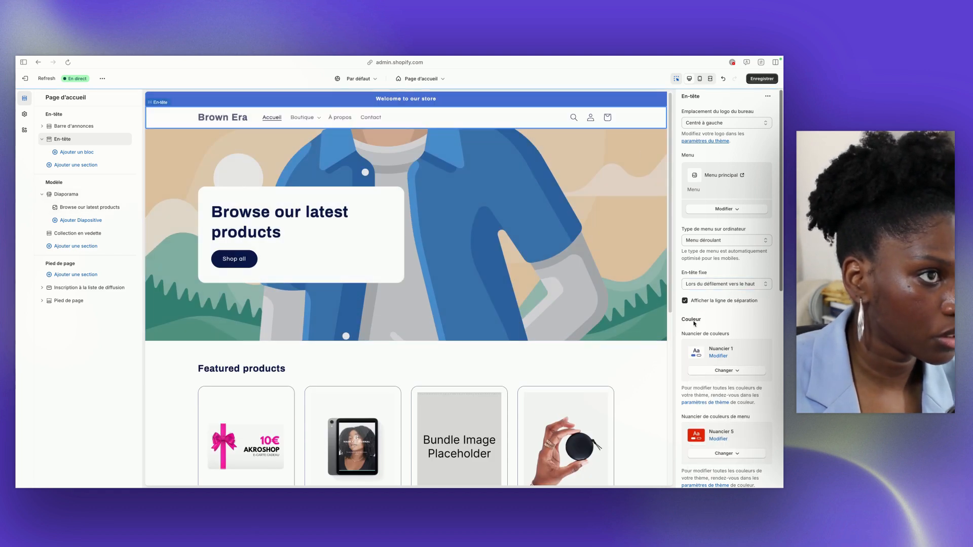
pyautogui.click(762, 79)
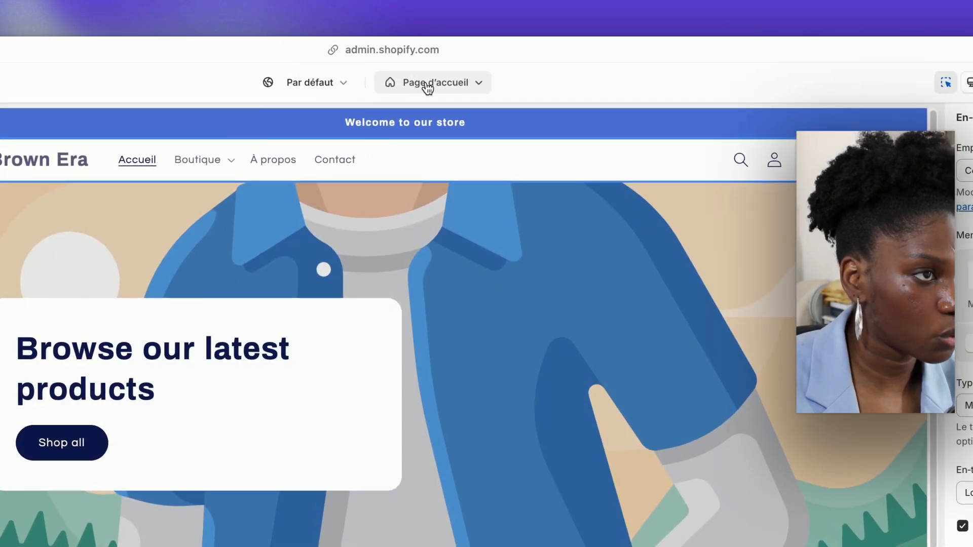
# Open the default product template, turn off the preview inspector, and compare the page in mobile and desktop views
pyautogui.click(428, 87)
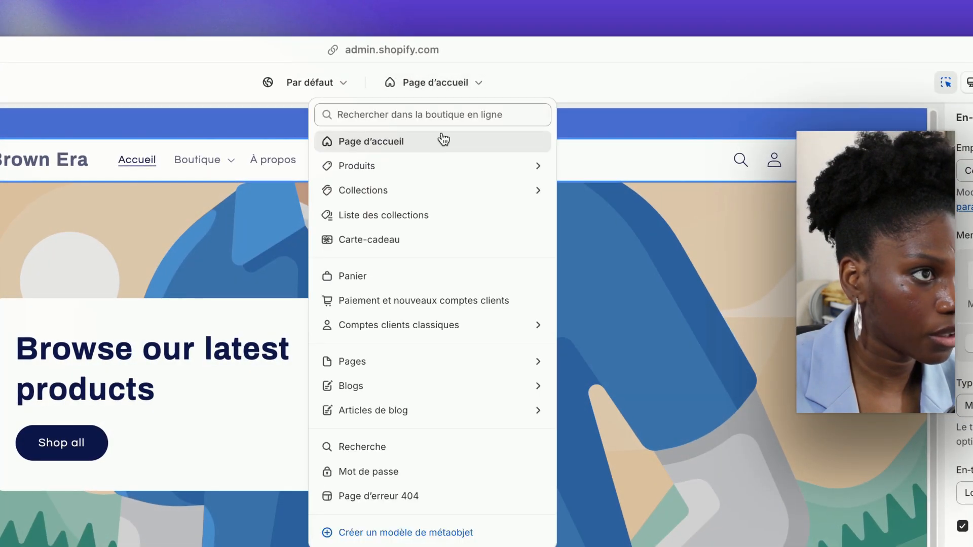
pyautogui.click(433, 168)
pyautogui.click(432, 180)
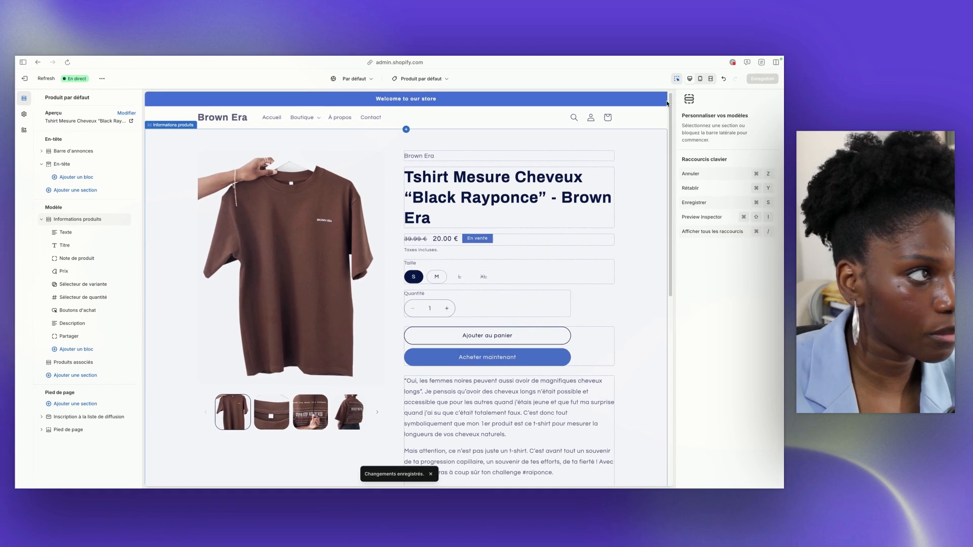
pyautogui.click(677, 79)
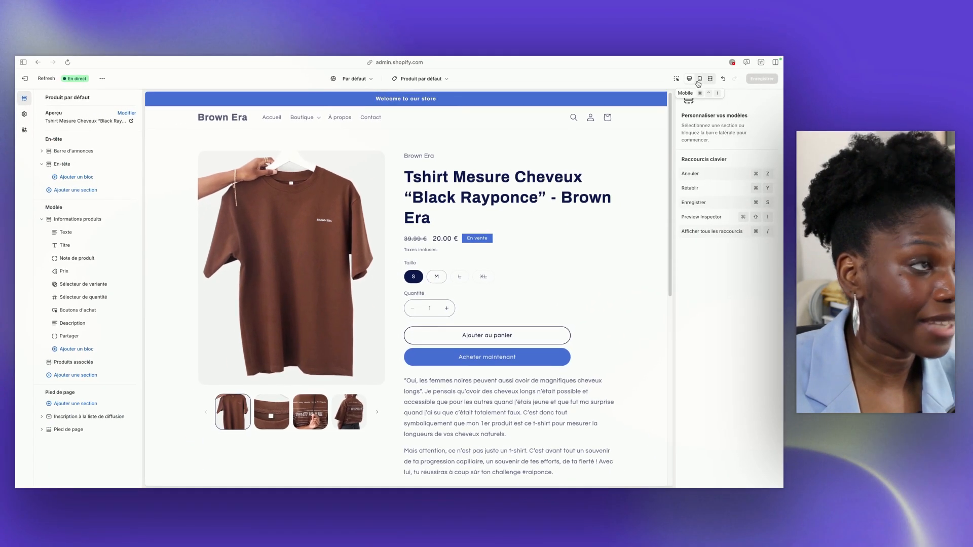
pyautogui.click(699, 81)
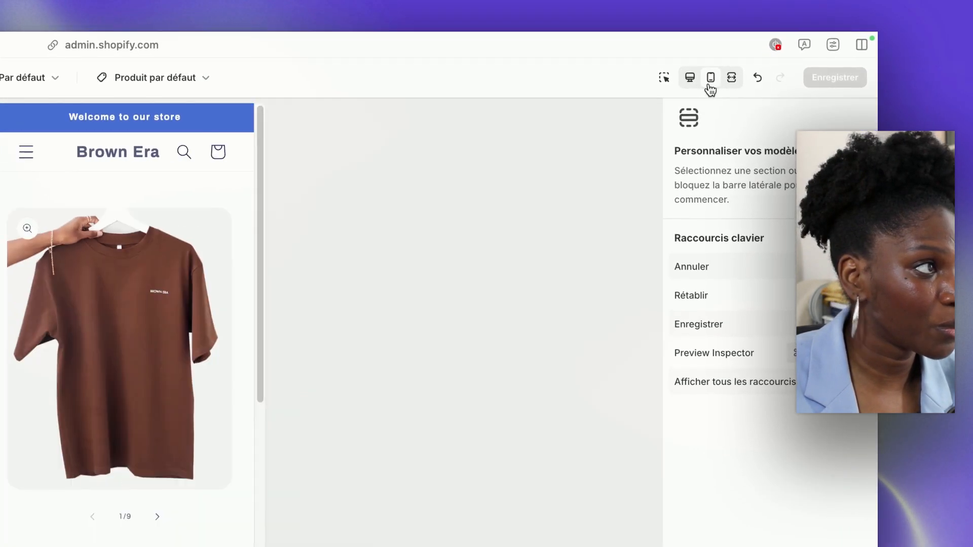
pyautogui.click(693, 82)
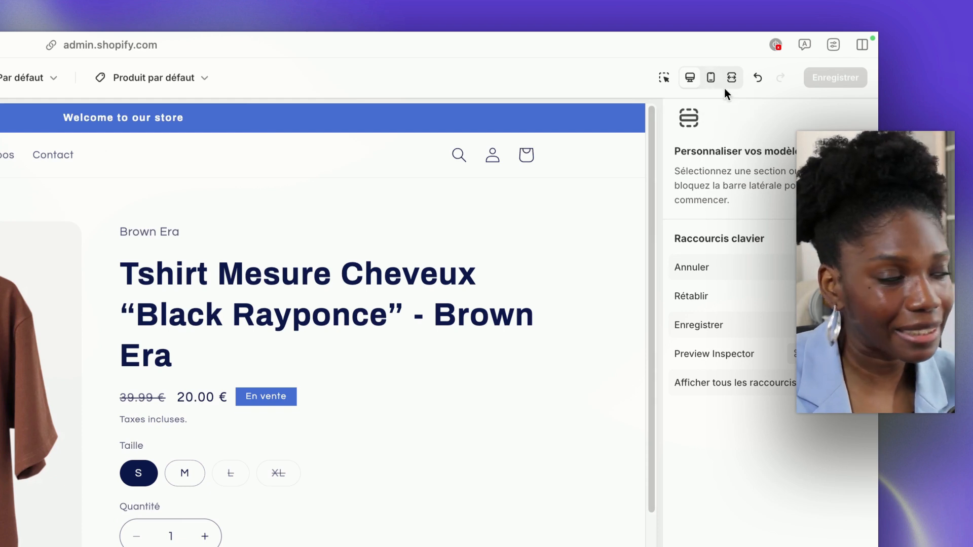
# Return to the Page d'accueil template, set the header's menu color scheme to Nuancier 3, and save the theme
pyautogui.click(152, 77)
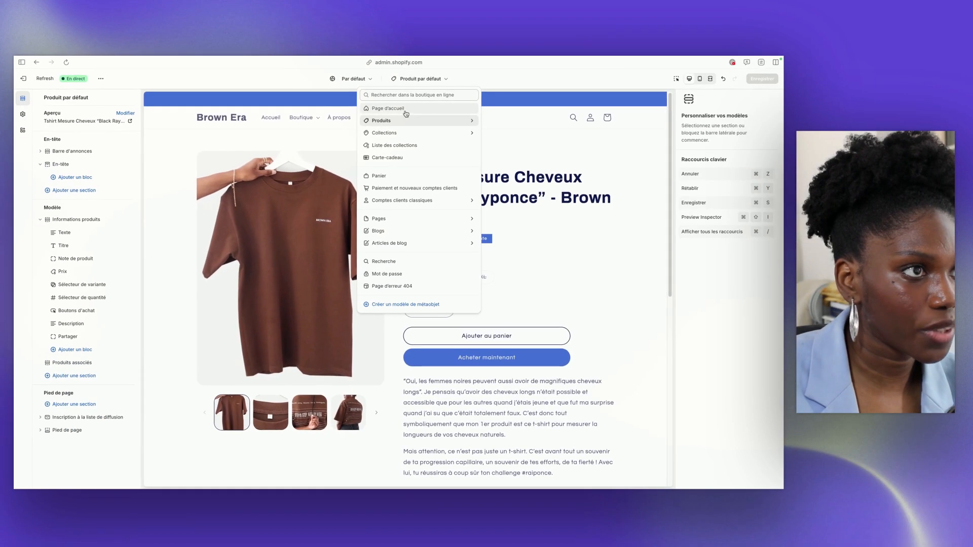
pyautogui.click(405, 111)
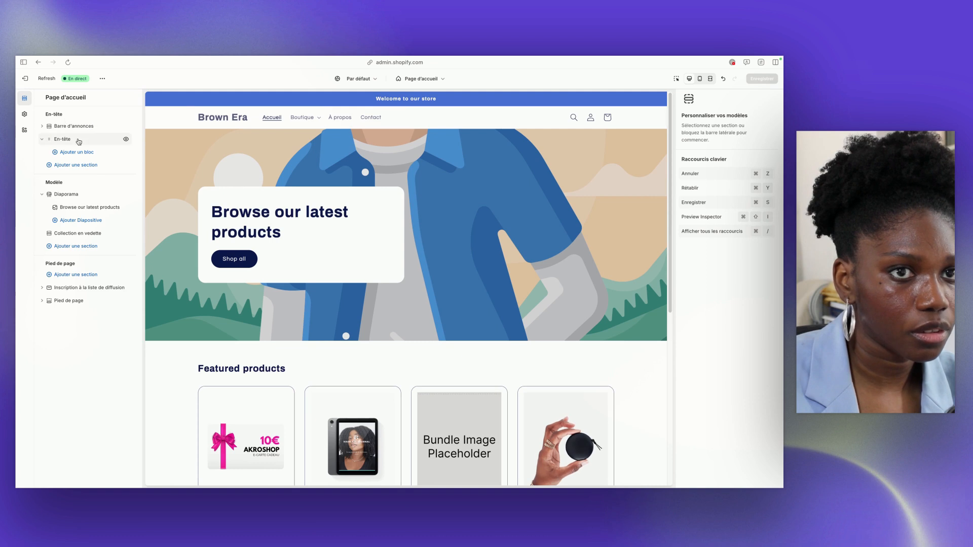
pyautogui.click(79, 141)
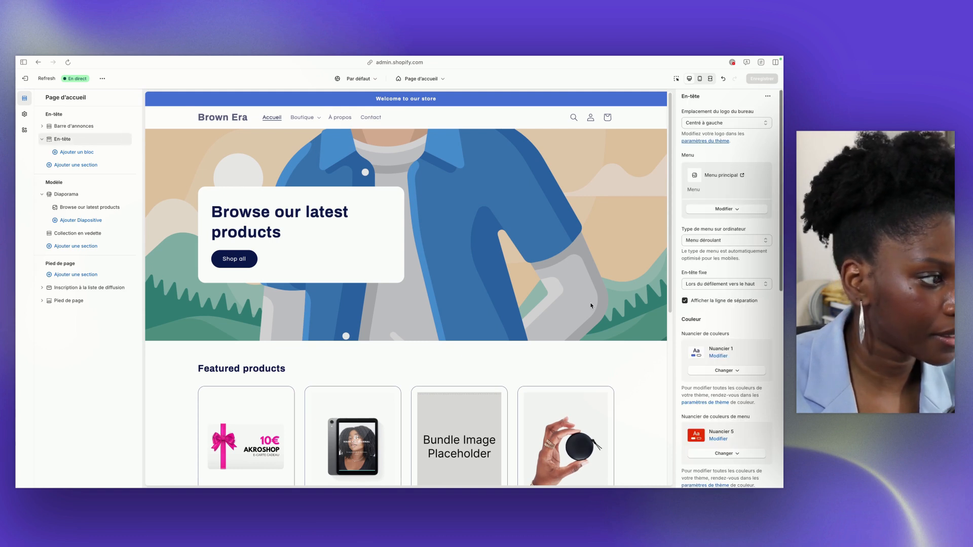
pyautogui.scroll(-3, 685, 250)
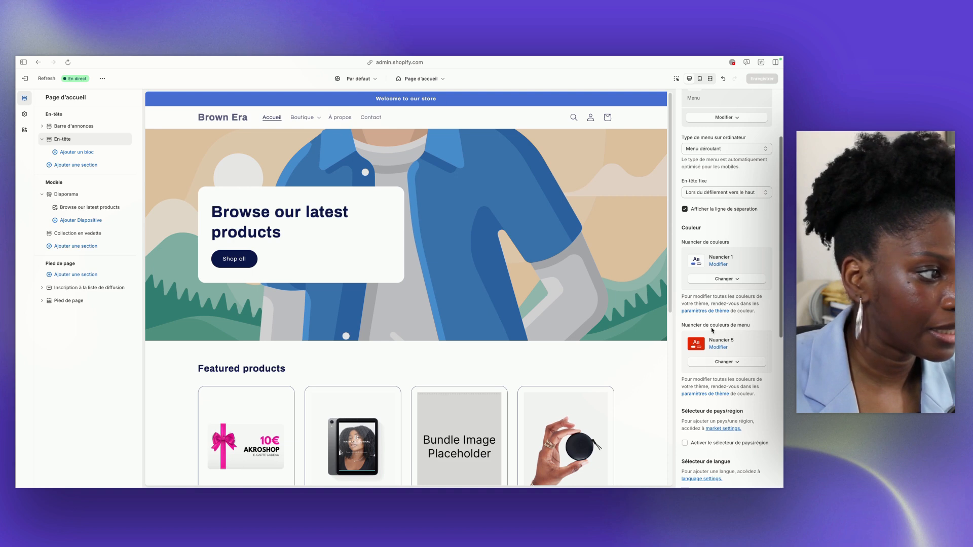
pyautogui.click(707, 359)
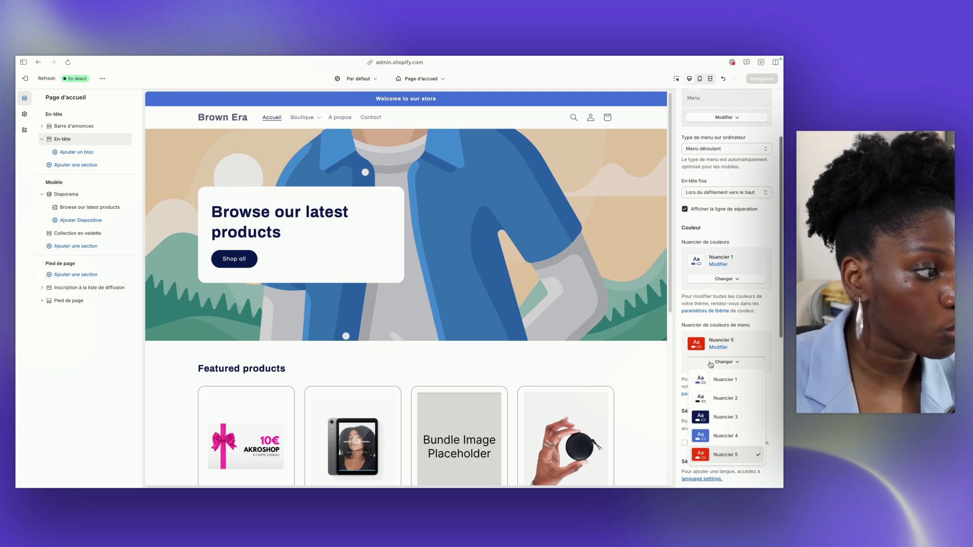
pyautogui.click(716, 417)
pyautogui.click(755, 79)
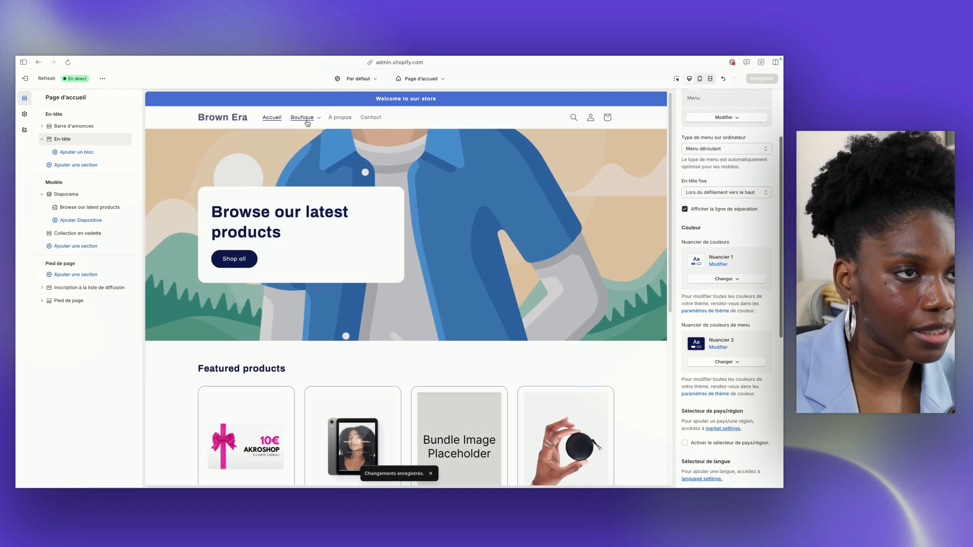
# Expand Boutique and its Les nouveautés submenu in the preview to check the menu colors, and close the dropdown
pyautogui.click(307, 118)
pyautogui.click(332, 150)
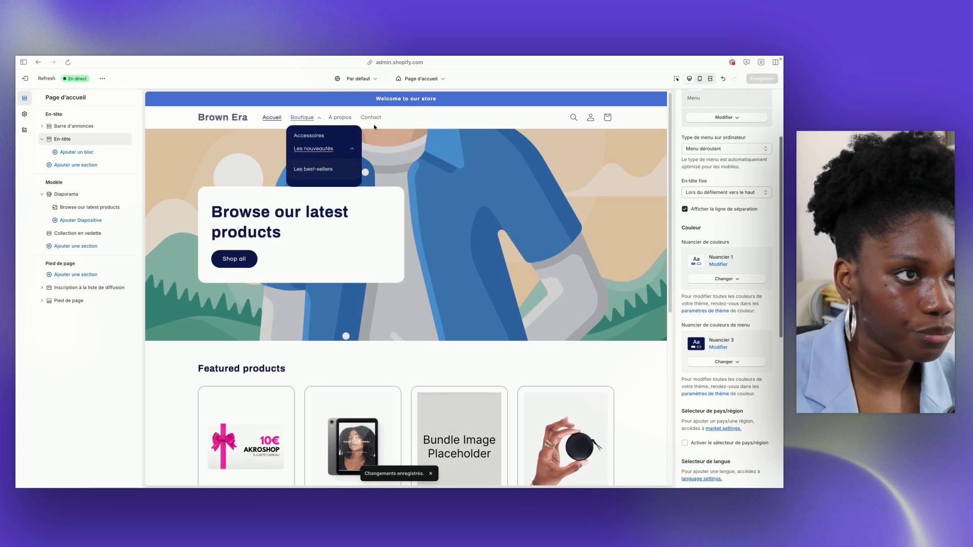
pyautogui.click(397, 117)
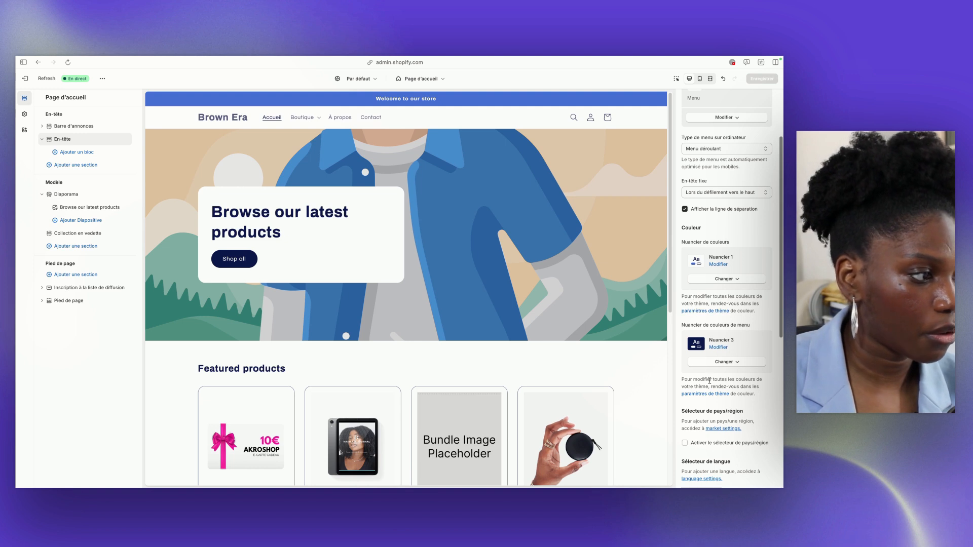
# Try enabling the header's country/region and language selectors, and turn both off again
pyautogui.scroll(-5, 710, 383)
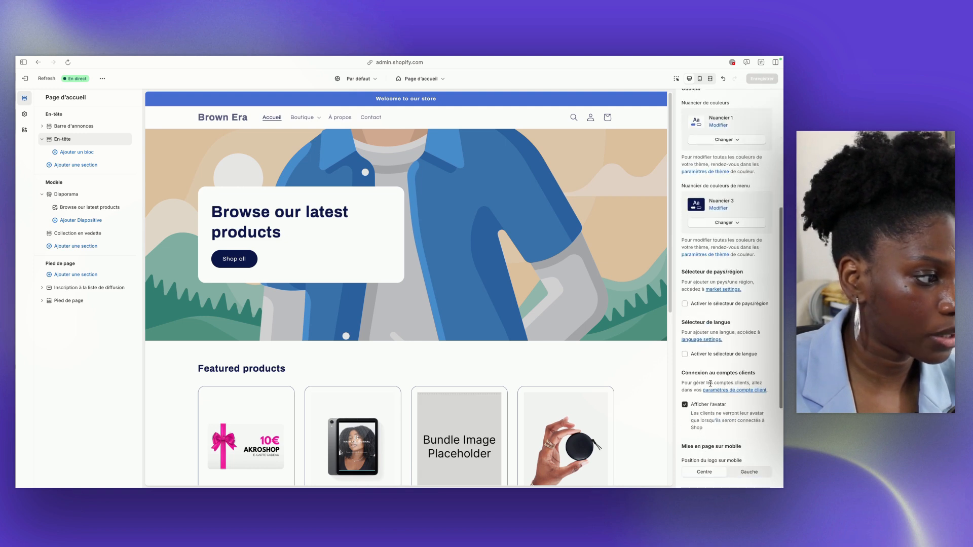
pyautogui.click(685, 304)
pyautogui.click(685, 354)
pyautogui.click(685, 354)
pyautogui.click(685, 304)
# Try the Gauche logo position in the mobile preview and set it back to Centre
pyautogui.scroll(-3, 693, 365)
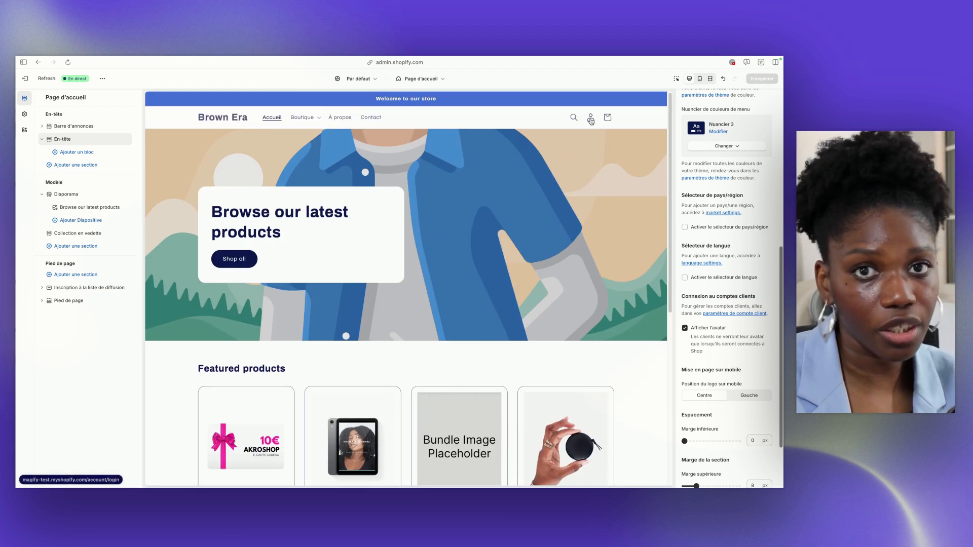
pyautogui.scroll(-1, 720, 355)
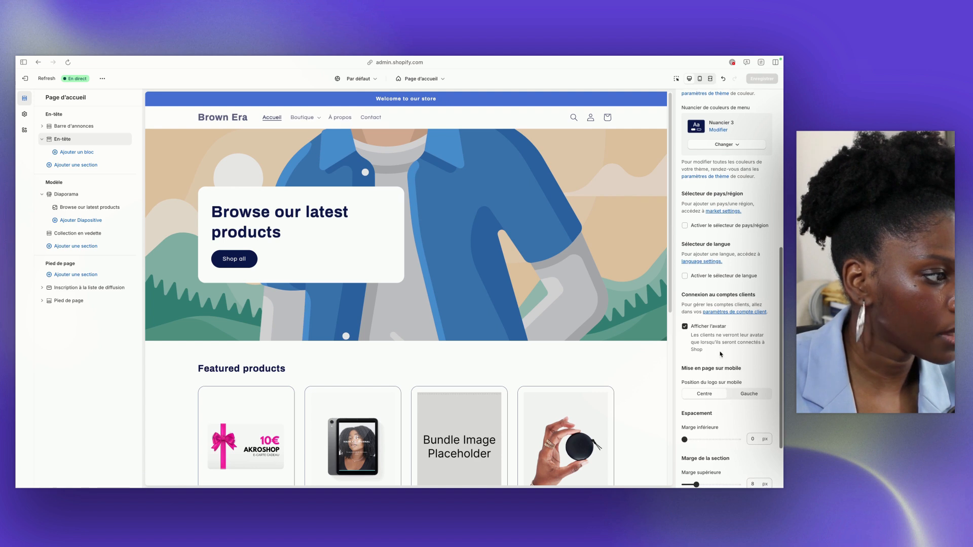
pyautogui.click(700, 79)
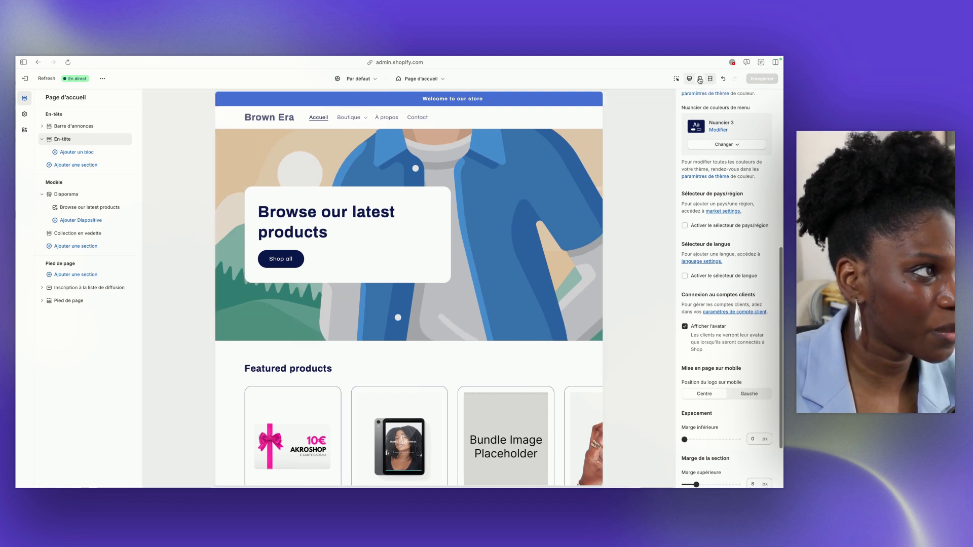
pyautogui.click(735, 399)
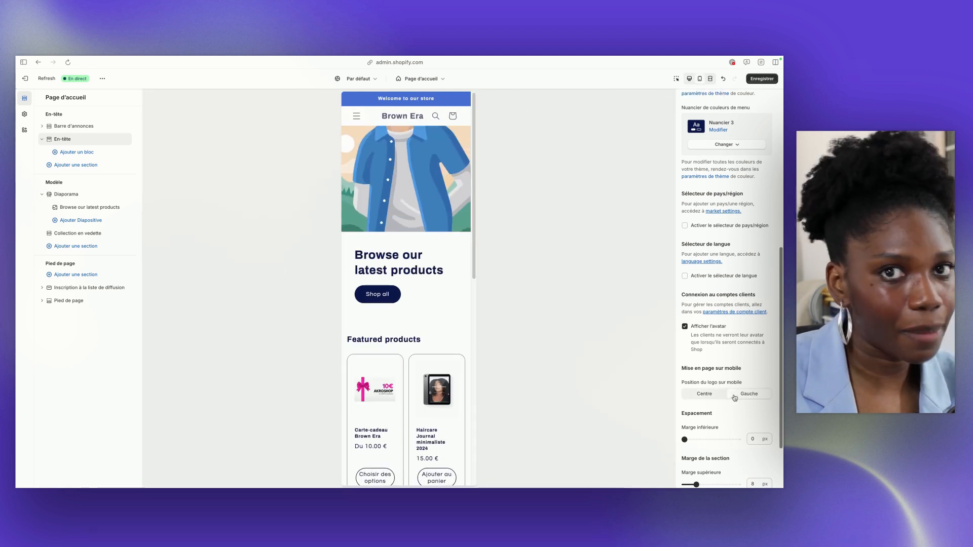
pyautogui.click(708, 396)
# In the desktop preview, try 32 px top and bottom section margins for the header and return both to 8 px
pyautogui.scroll(-3, 719, 417)
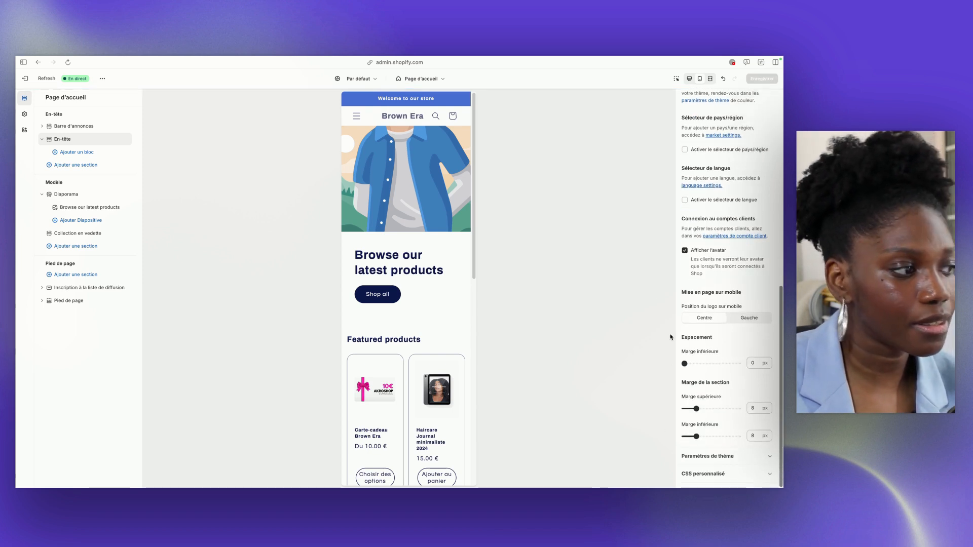
pyautogui.click(689, 79)
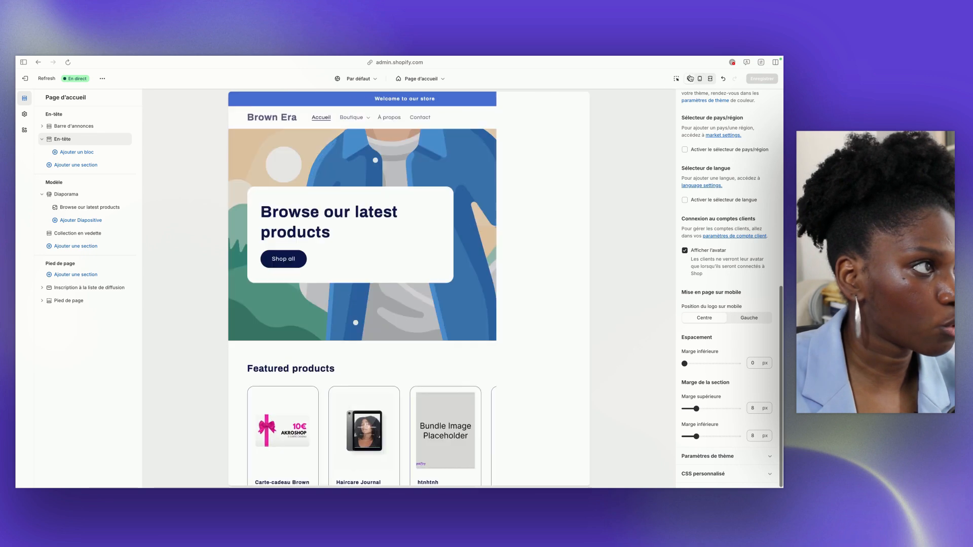
pyautogui.moveTo(702, 409); pyautogui.dragTo(732, 408)
pyautogui.moveTo(696, 436); pyautogui.dragTo(731, 437)
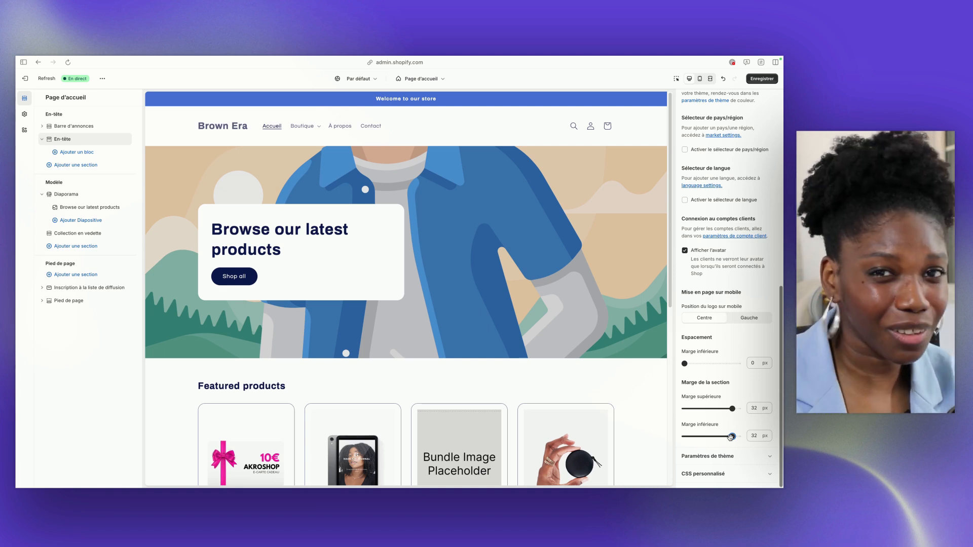
pyautogui.moveTo(732, 409); pyautogui.dragTo(697, 410)
pyautogui.moveTo(732, 436); pyautogui.dragTo(696, 437)
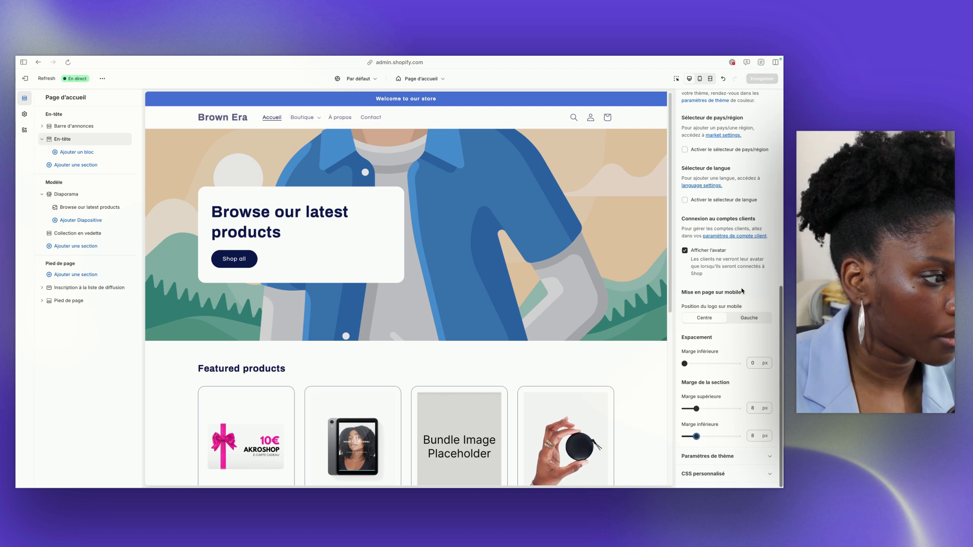
pyautogui.scroll(10, 742, 291)
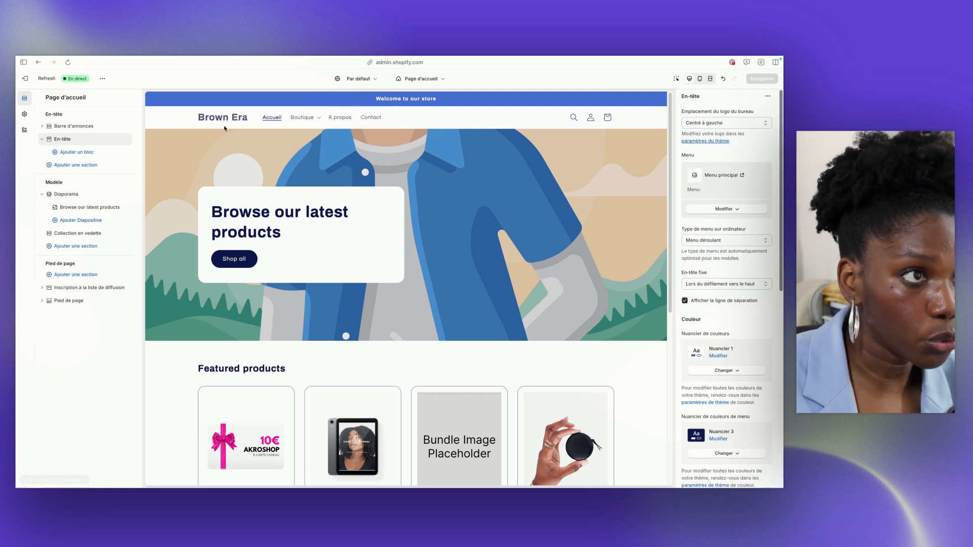